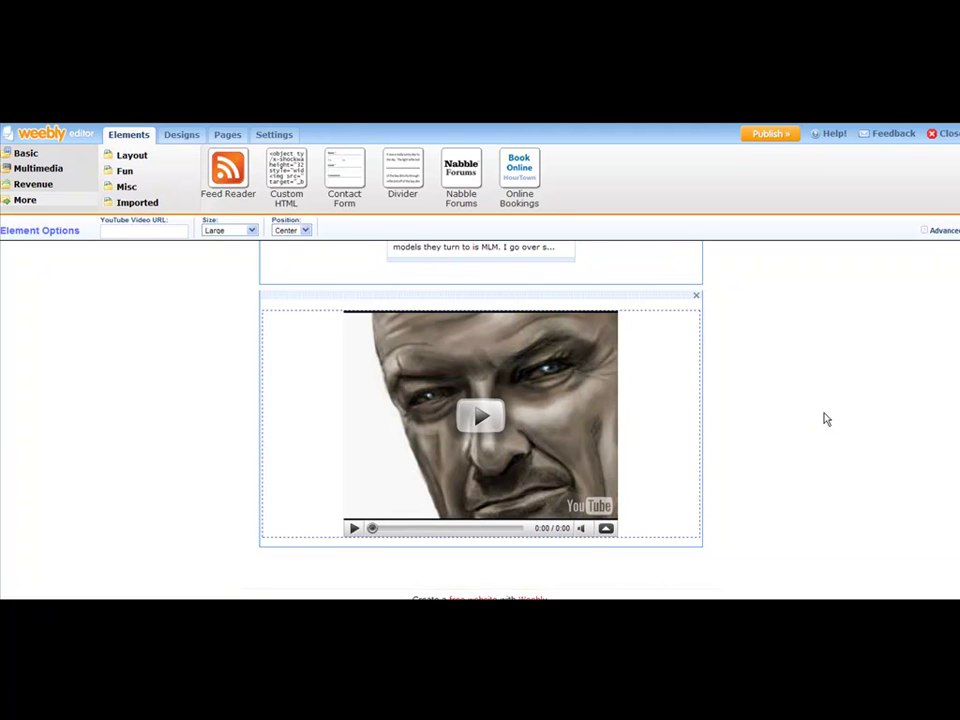
- Select the video block on the Weebly page to edit its settings
click(826, 419)
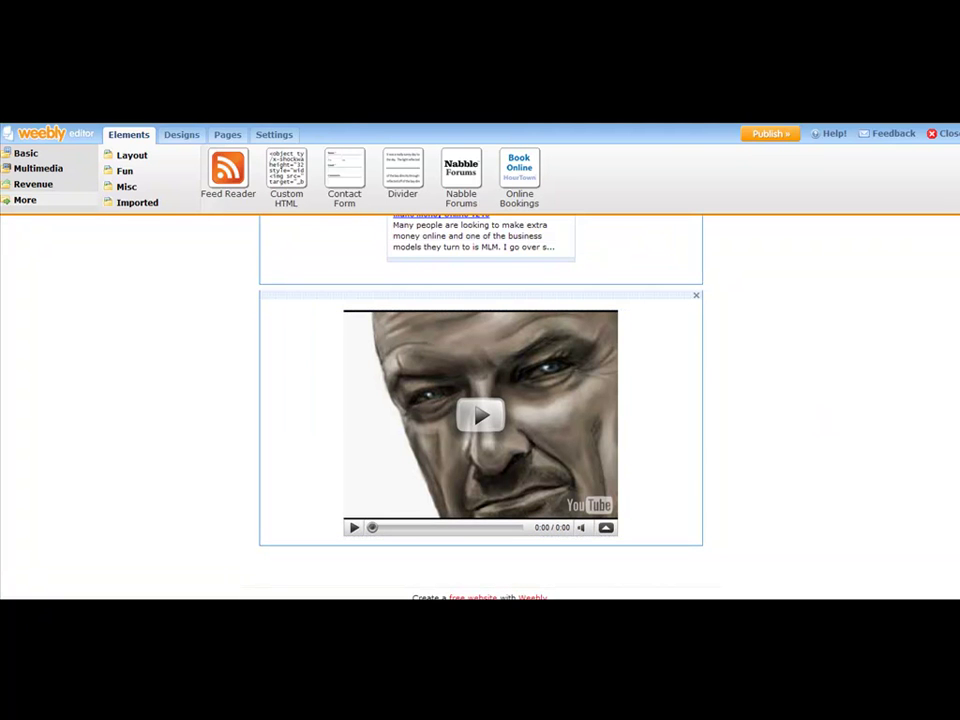
scroll(480, 400, up, 5)
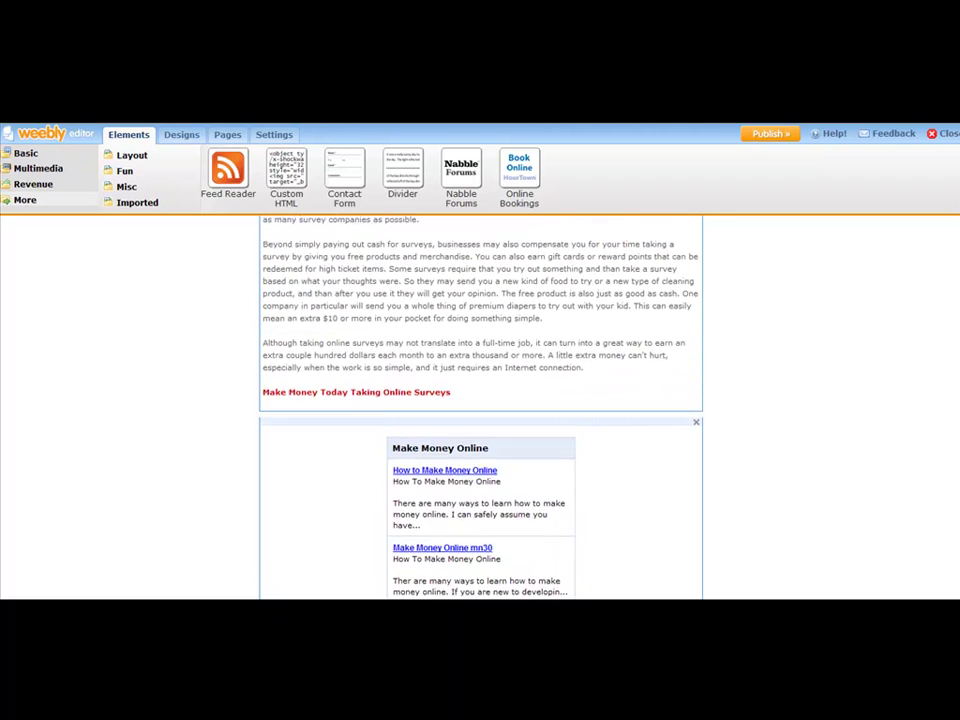
scroll(480, 400, down, 5)
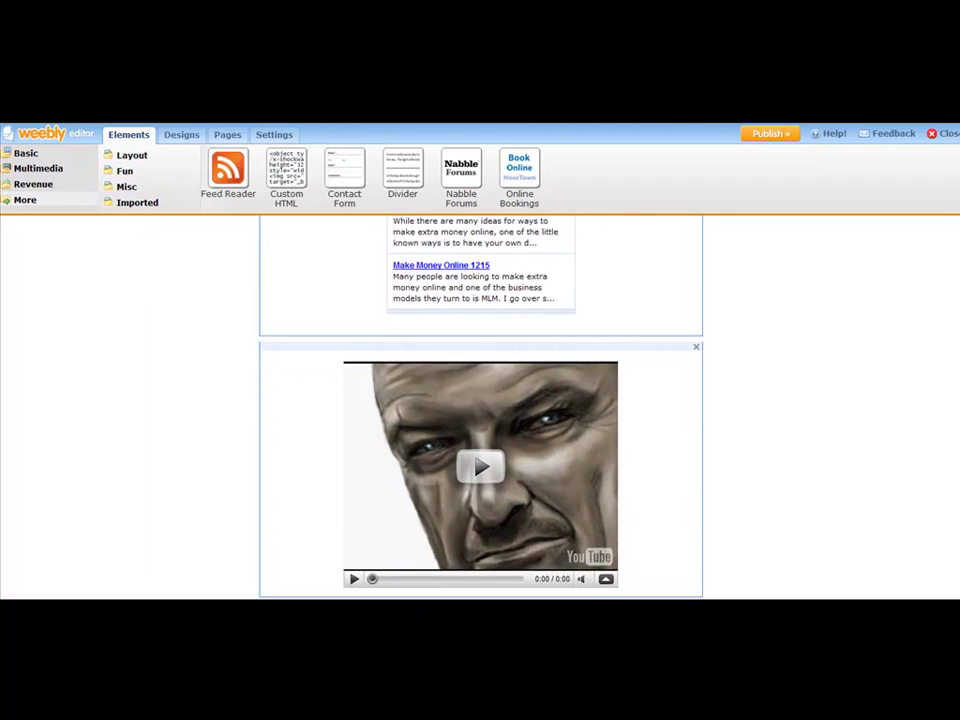
scroll(955, 530, down, 1)
scroll(955, 530, up, 2)
scroll(955, 530, down, 1)
scroll(955, 535, down, 2)
click(656, 357)
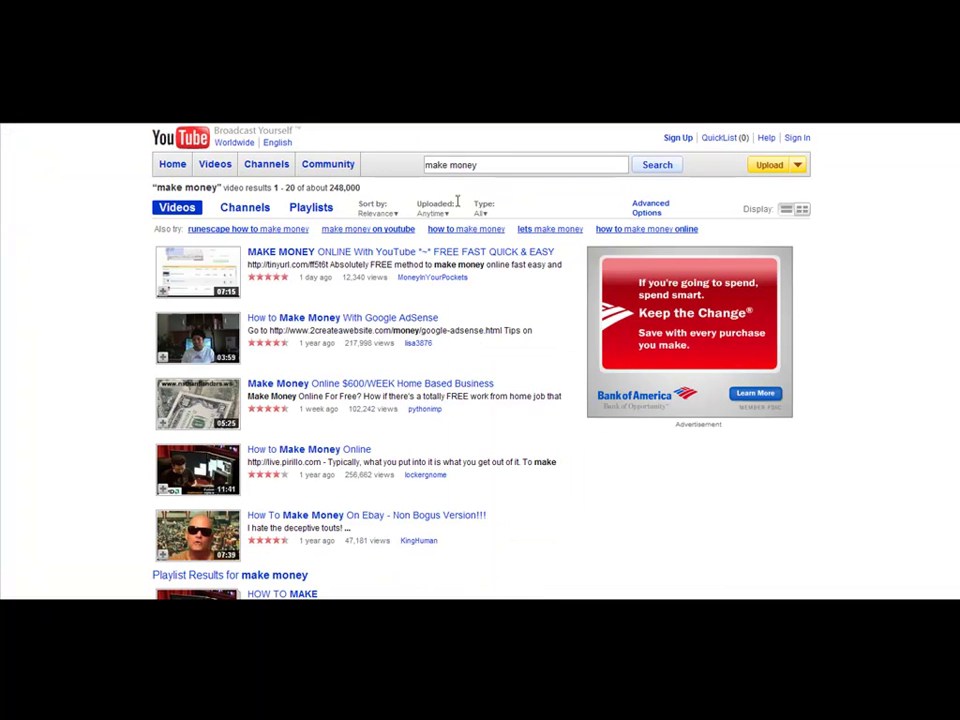
- Search YouTube for 'make money surveys'
click(477, 165)
text(surveys)
key(Return)
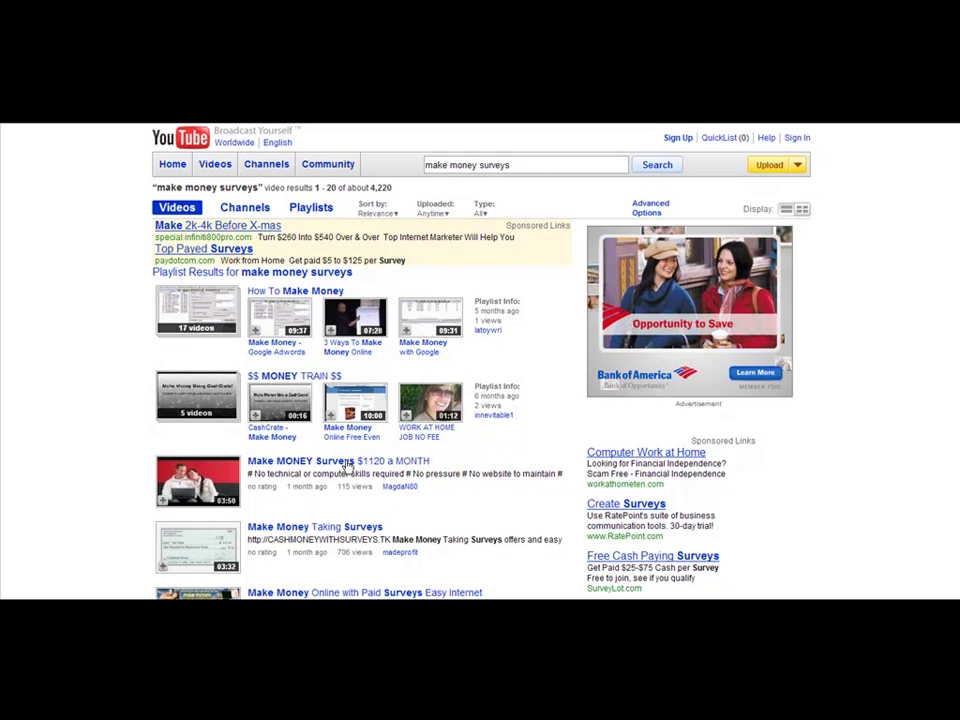
- Open and pause the Make MONEY Surveys $1,120 a MONTH video, then copy its address
click(415, 463)
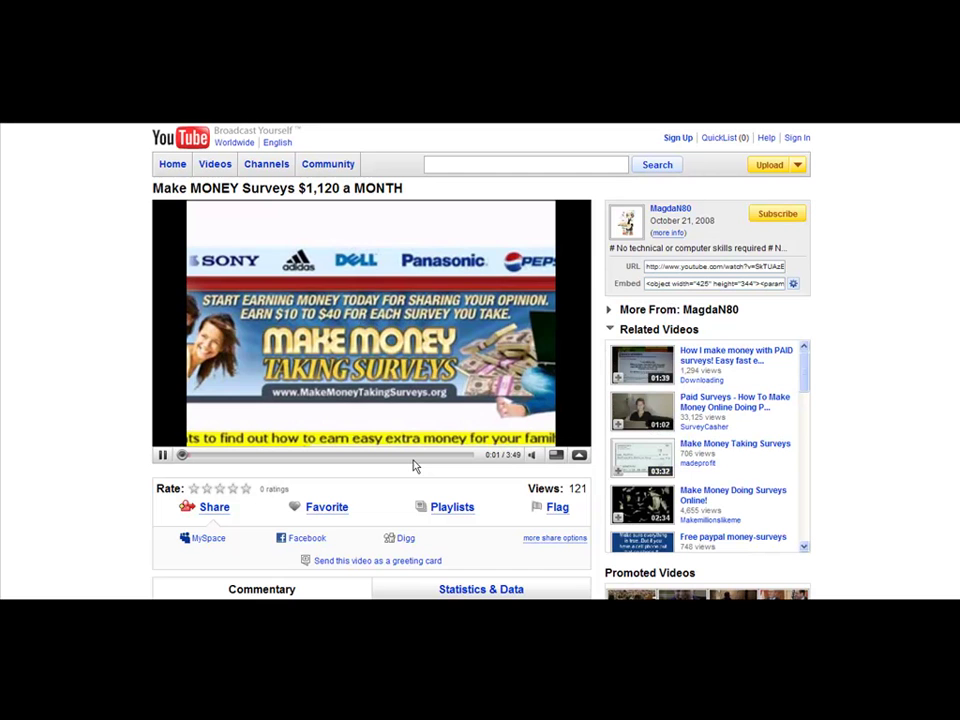
click(162, 455)
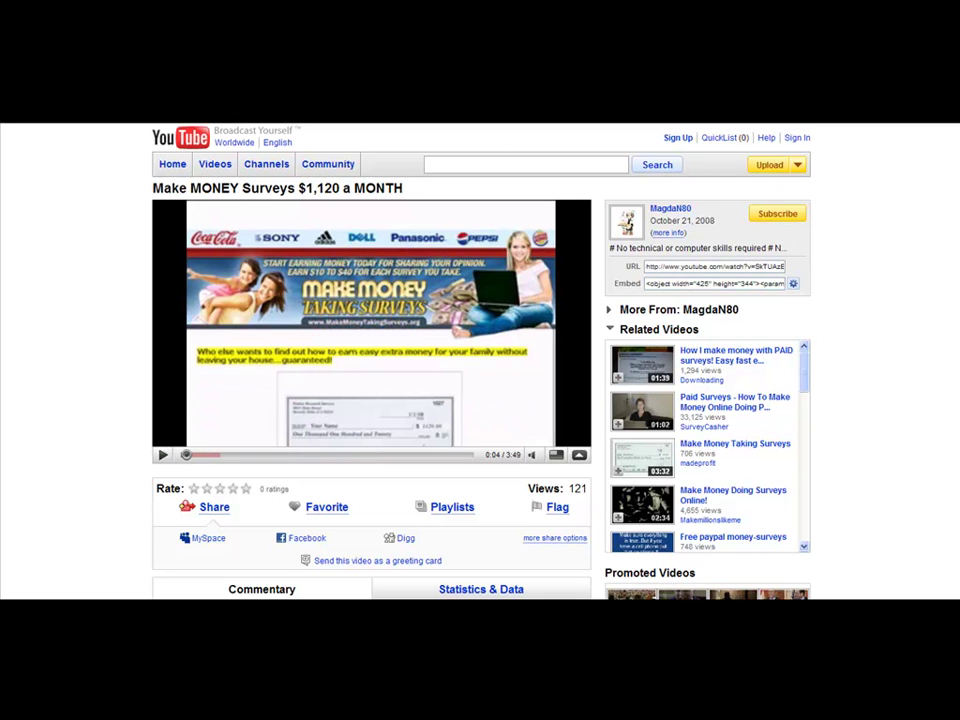
click(688, 266)
right_click(688, 268)
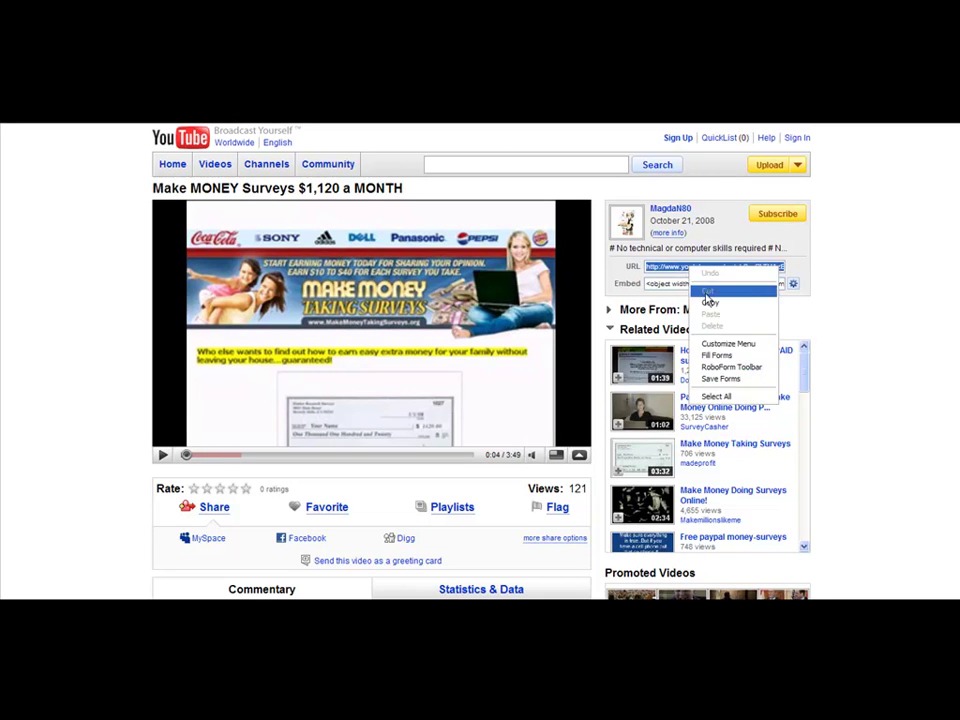
click(710, 301)
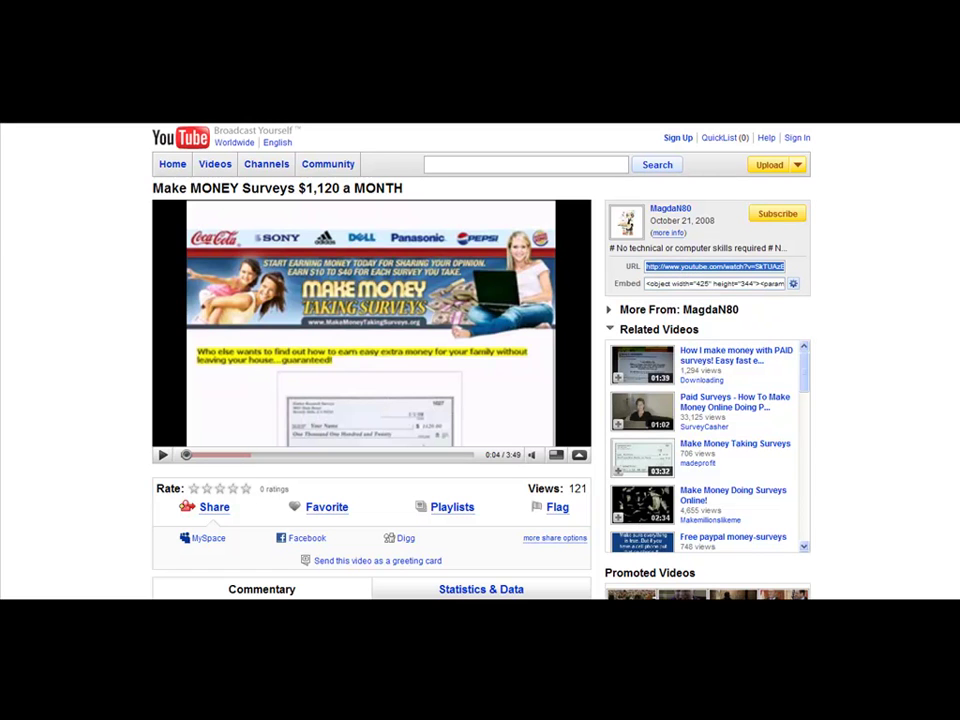
- Paste the copied surveys video address into the Weebly video's URL field
key(alt+Tab)
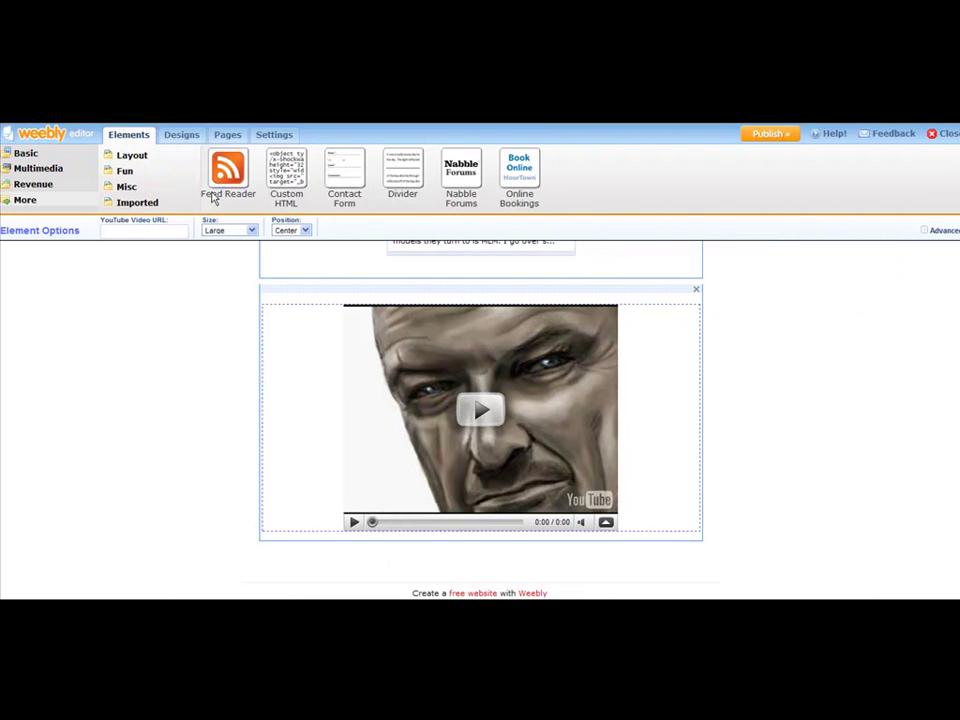
right_click(128, 231)
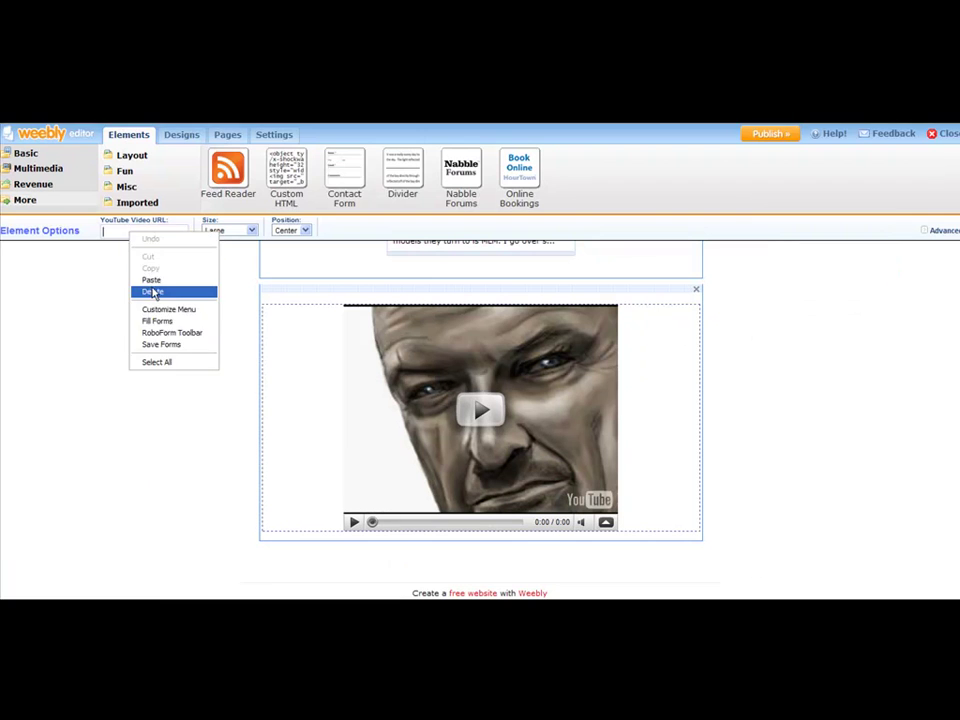
click(140, 279)
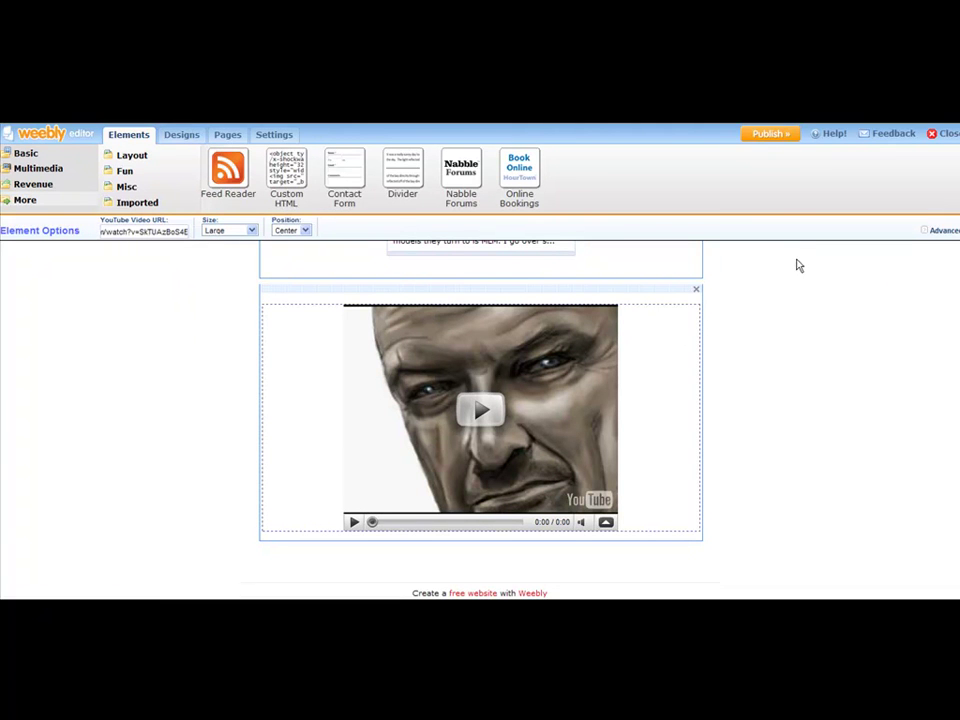
click(816, 337)
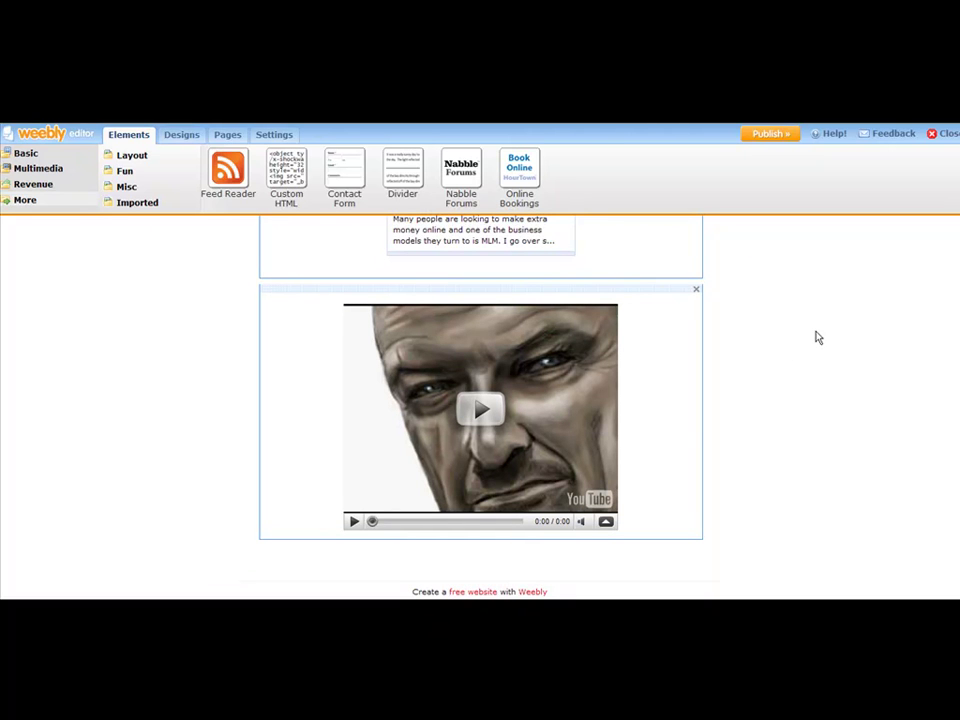
- Re-paste the surveys video address into the video block and set its size to Medium
click(652, 362)
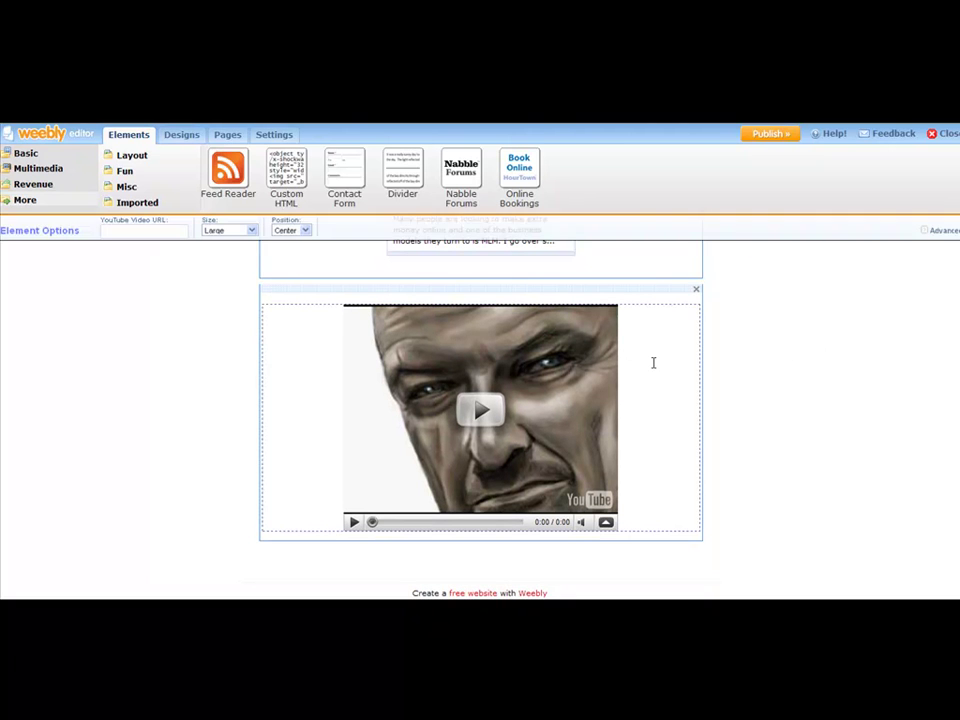
right_click(122, 230)
click(141, 276)
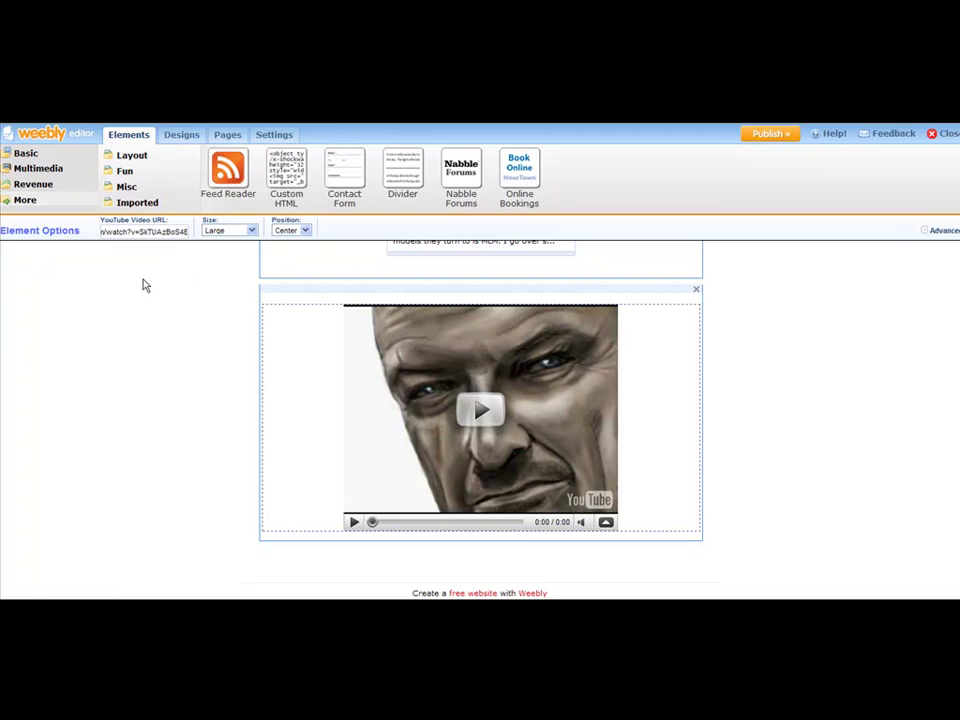
click(251, 230)
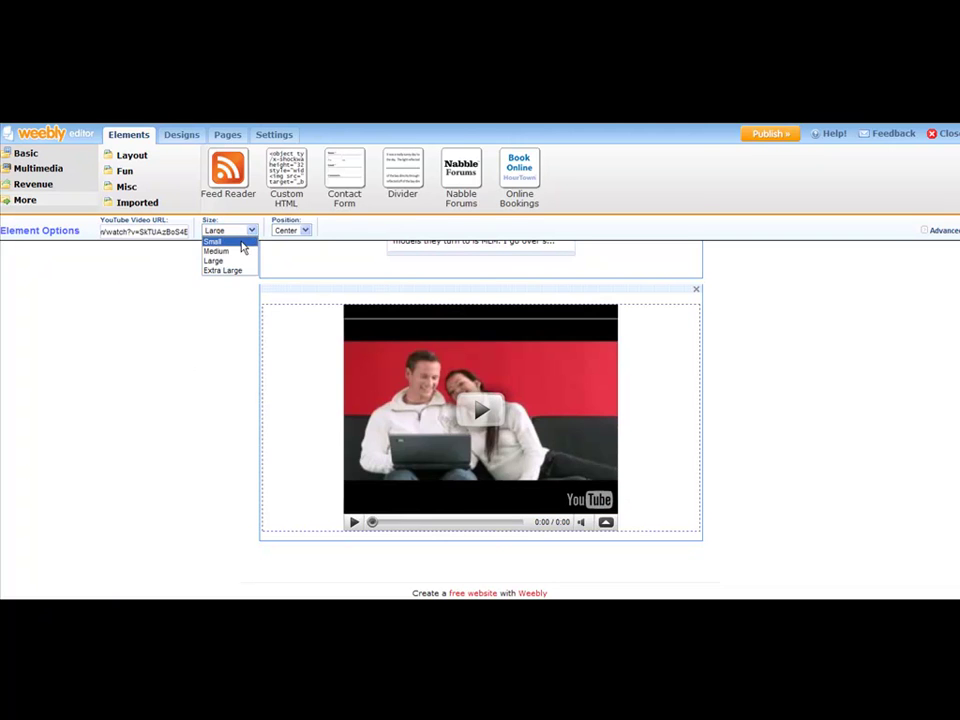
click(241, 251)
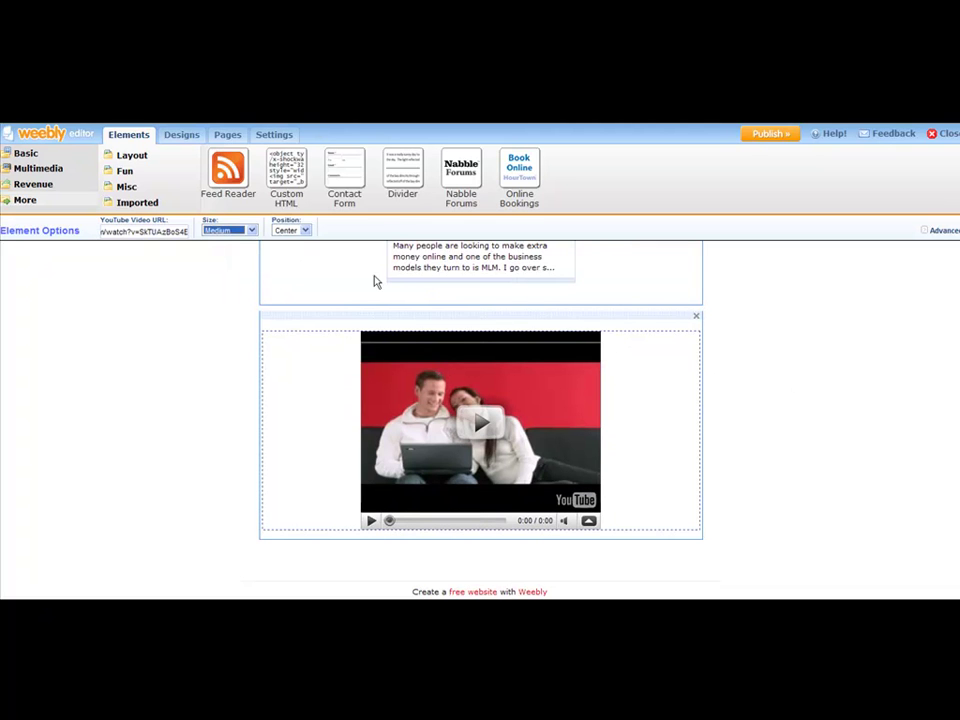
click(835, 344)
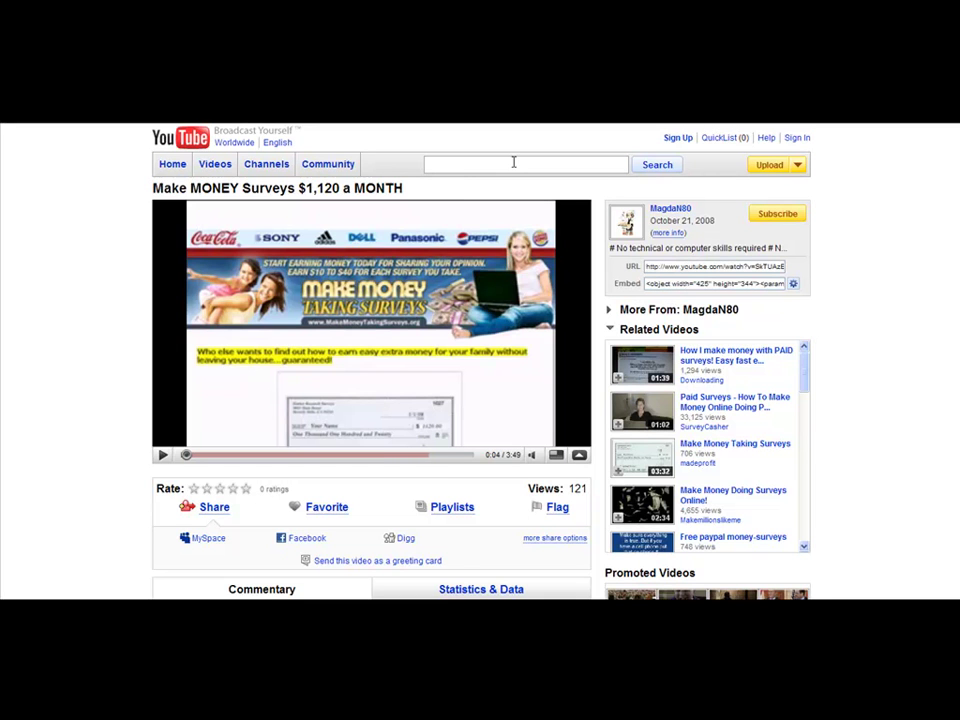
- Search YouTube for 'weight loss', then replace the query with 'blu ray dvd player'
text(ht loss)
key(Return)
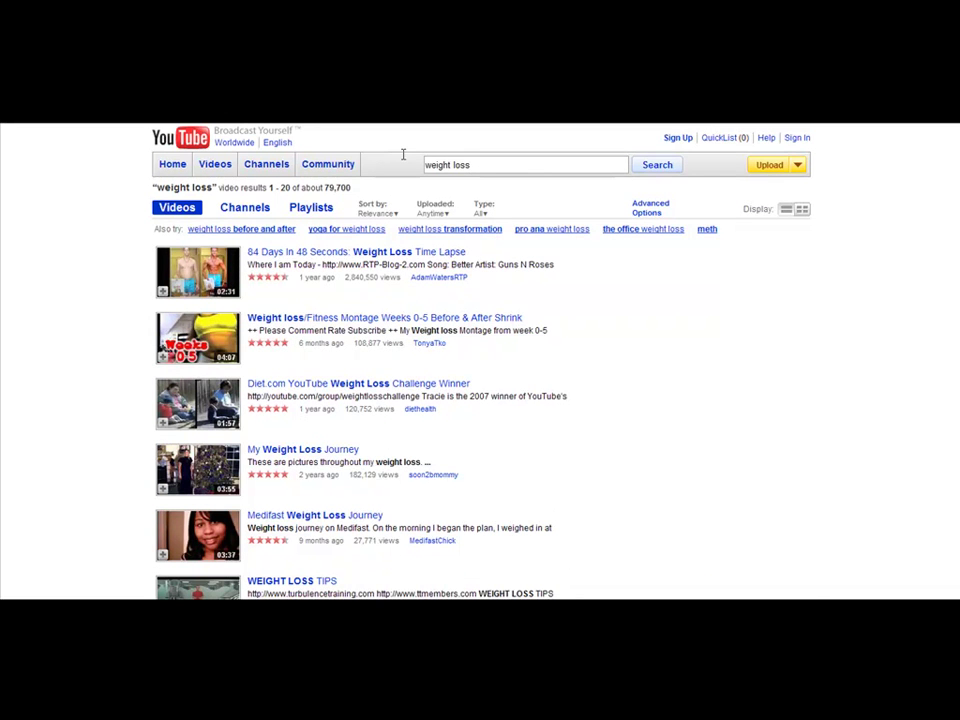
triple_click(441, 161)
text(blu ray dvd player)
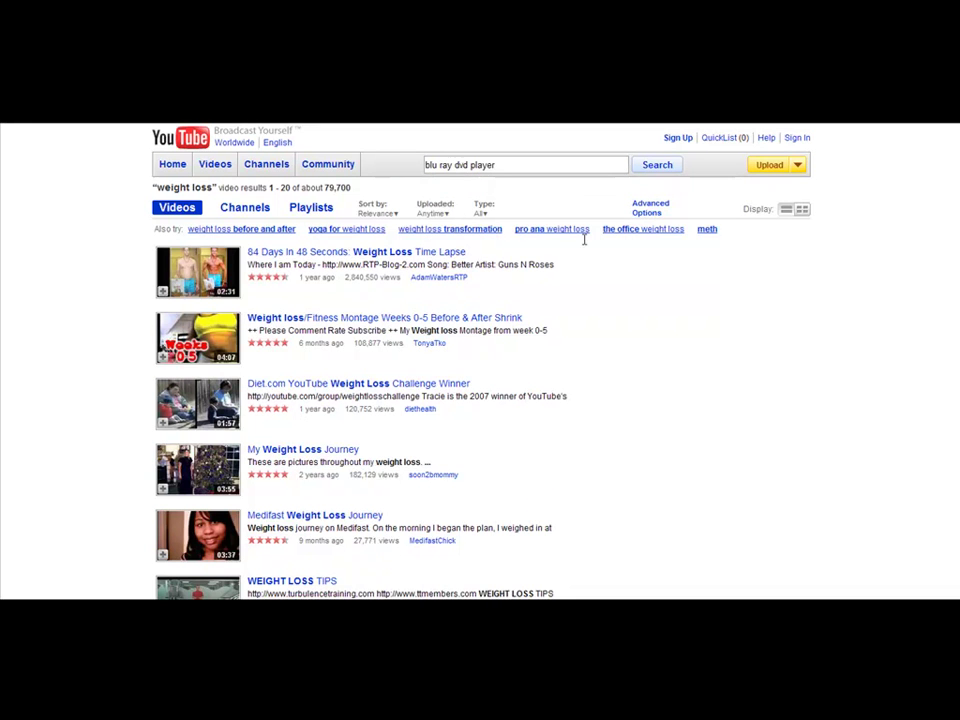
key(Return)
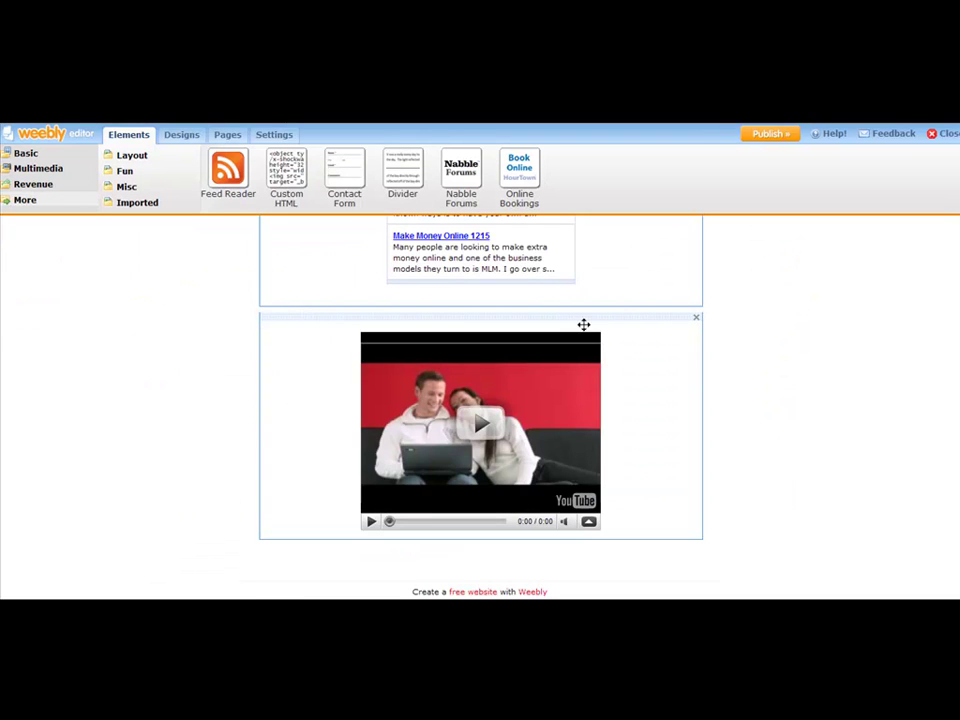
- Scroll down the Weebly page to the YouTube video block below the Make Money Online feed
scroll(776, 369, up, 3)
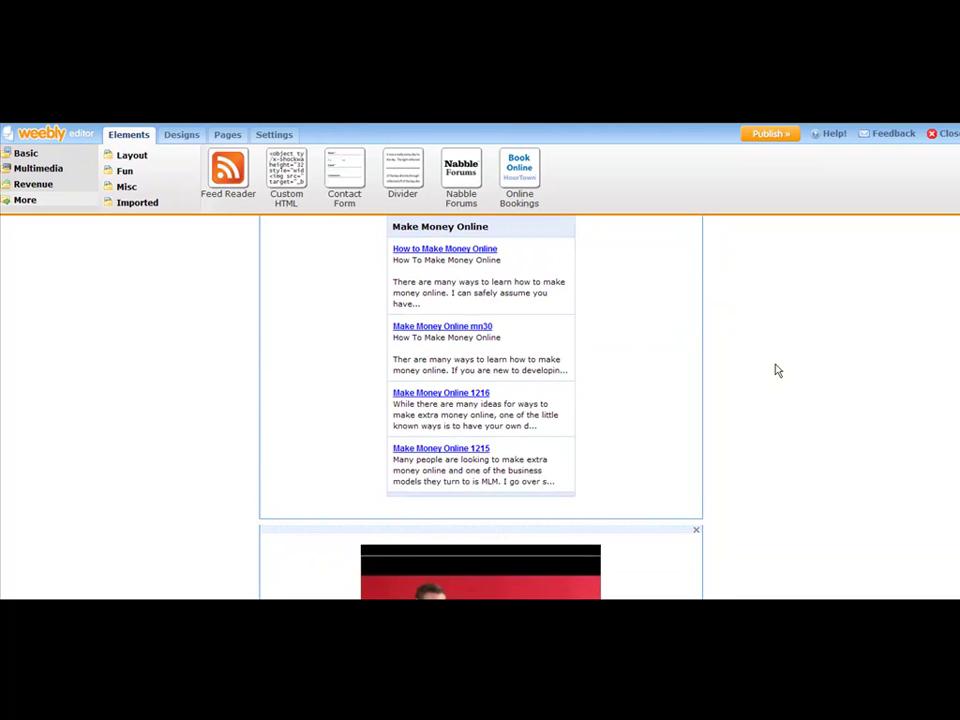
scroll(778, 370, down, 3)
scroll(780, 372, up, 10)
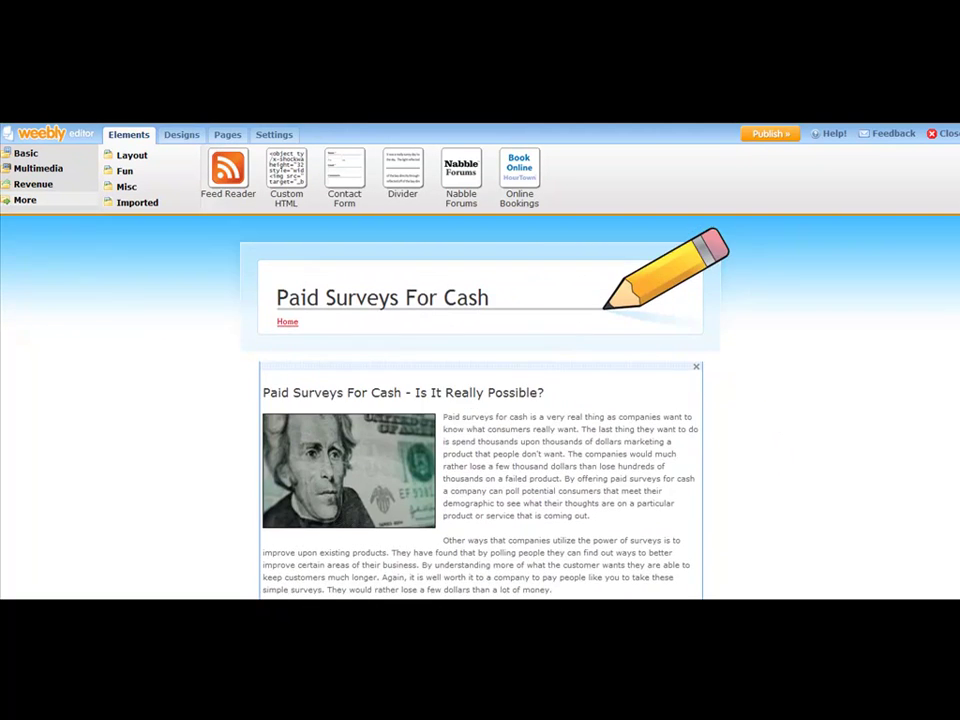
scroll(478, 390, down, 1)
scroll(485, 340, down, 5)
scroll(487, 332, down, 3)
scroll(520, 322, down, 3)
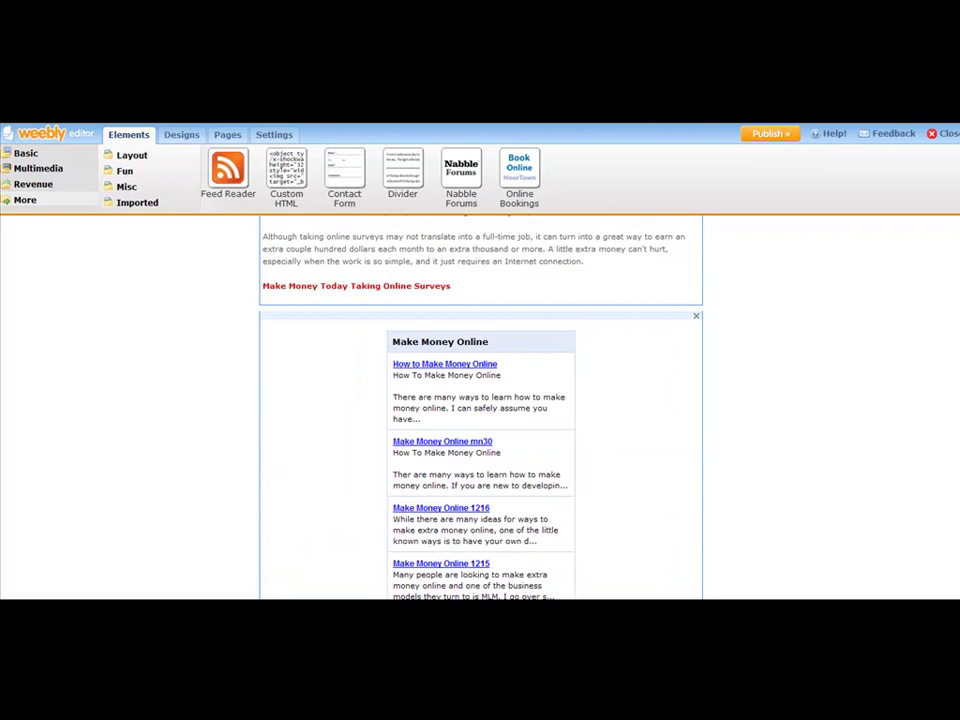
scroll(600, 320, down, 2)
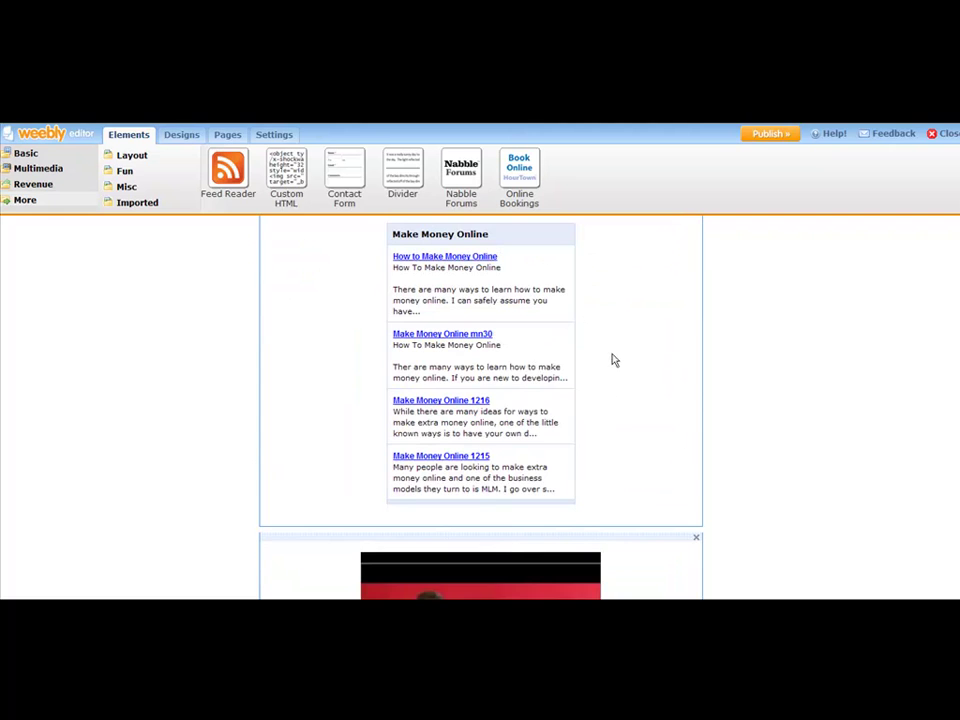
scroll(615, 354, up, 1)
scroll(610, 360, down, 4)
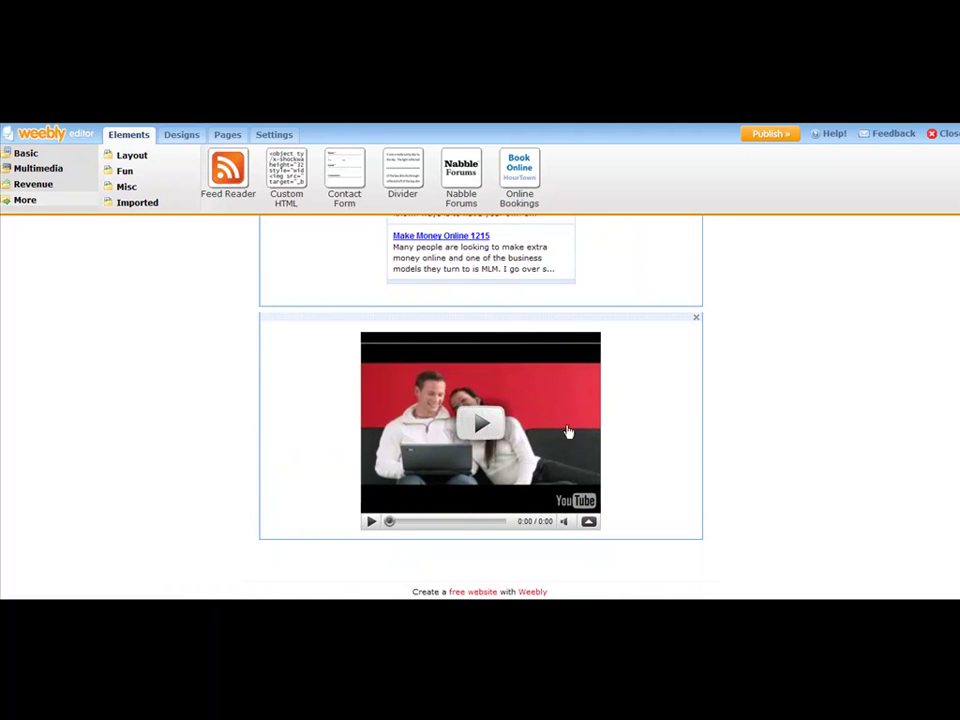
scroll(656, 396, up, 1)
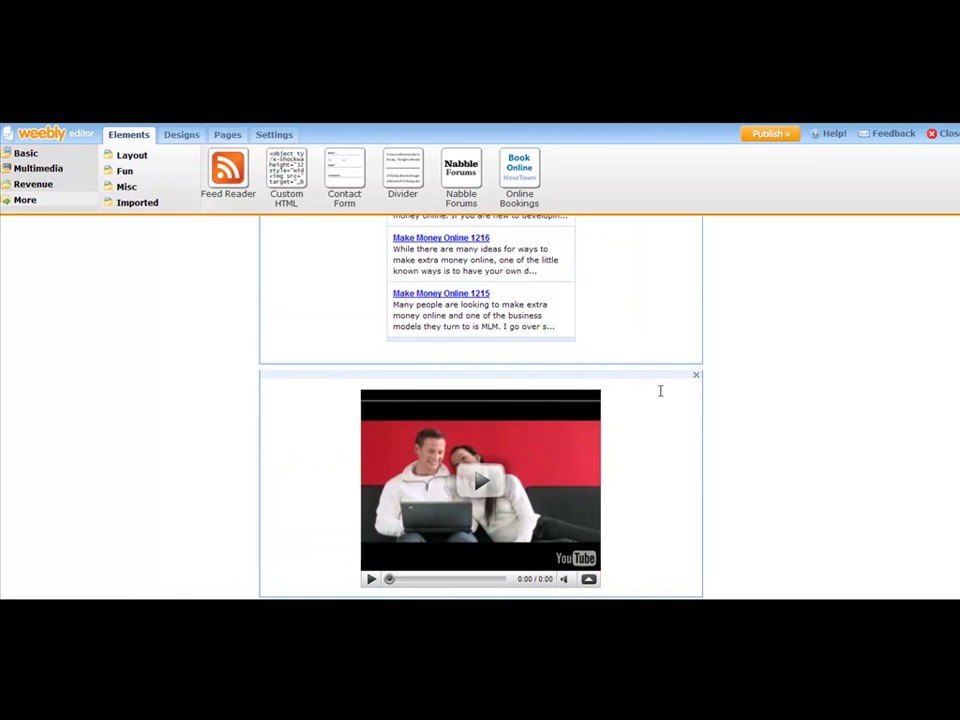
scroll(662, 389, down, 1)
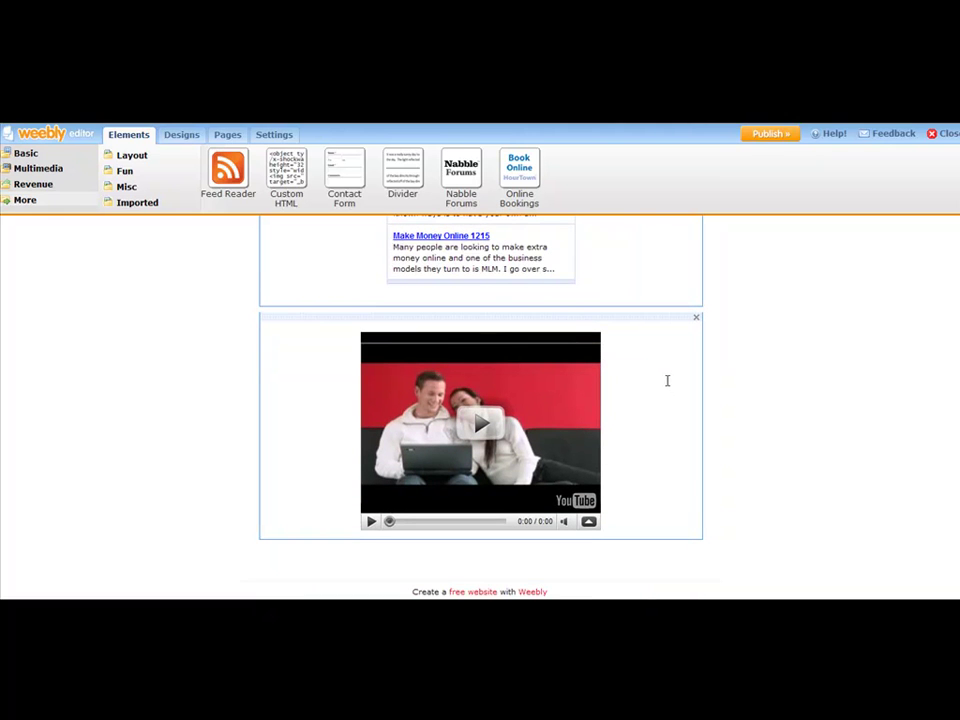
scroll(663, 377, up, 1)
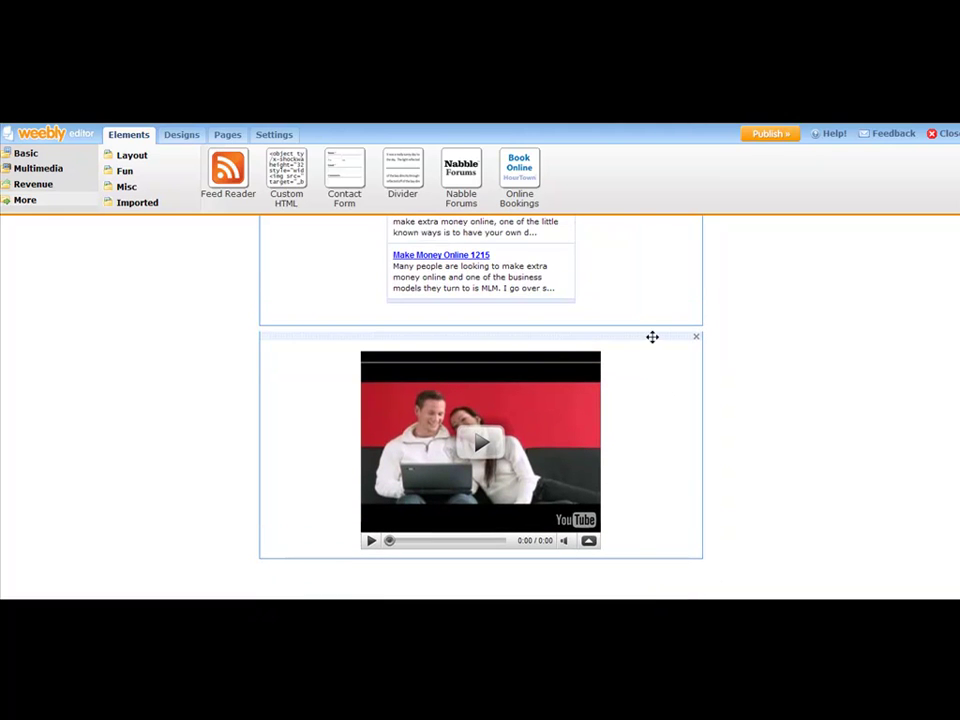
- Drop the YouTube video block above the Make Money Online feed and check the page layout
drag(652, 337, 639, 589)
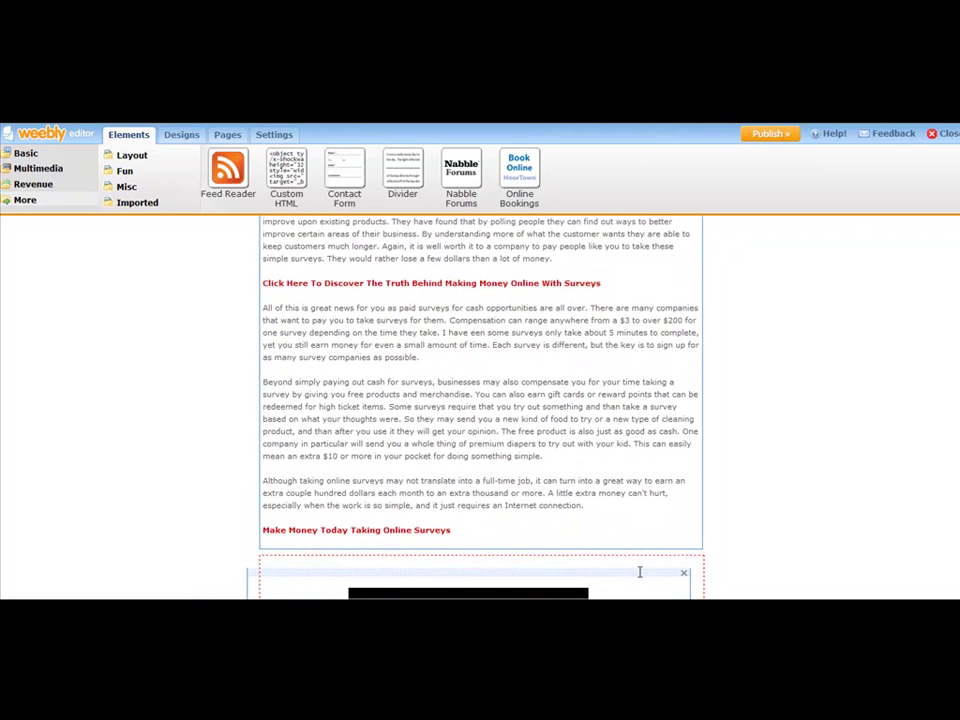
scroll(800, 440, down, 5)
scroll(630, 416, down, 4)
scroll(504, 441, up, 5)
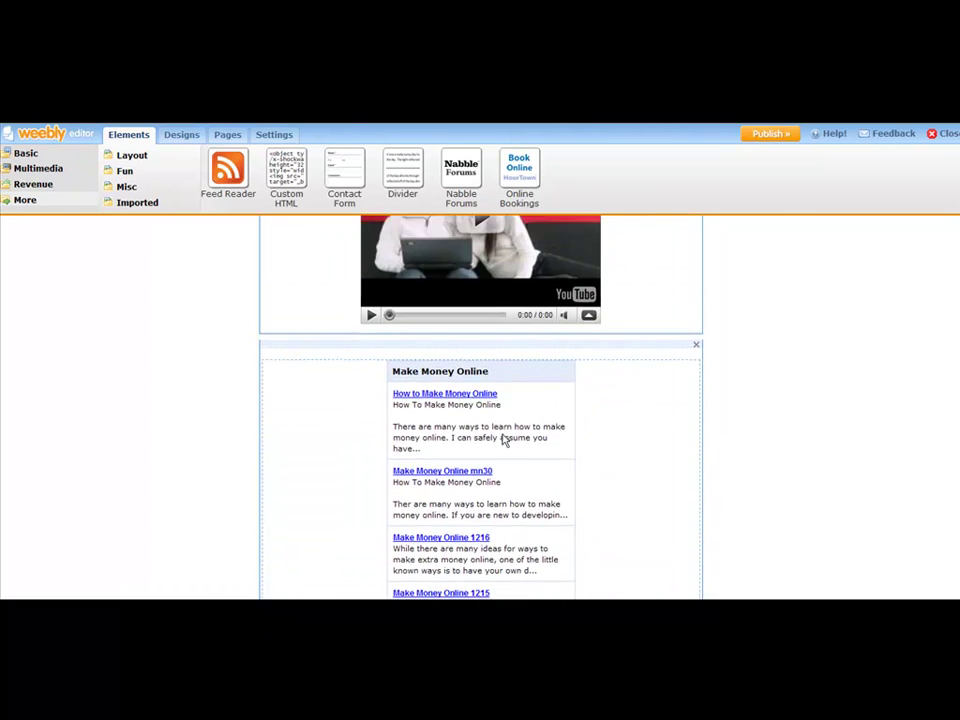
scroll(892, 412, up, 5)
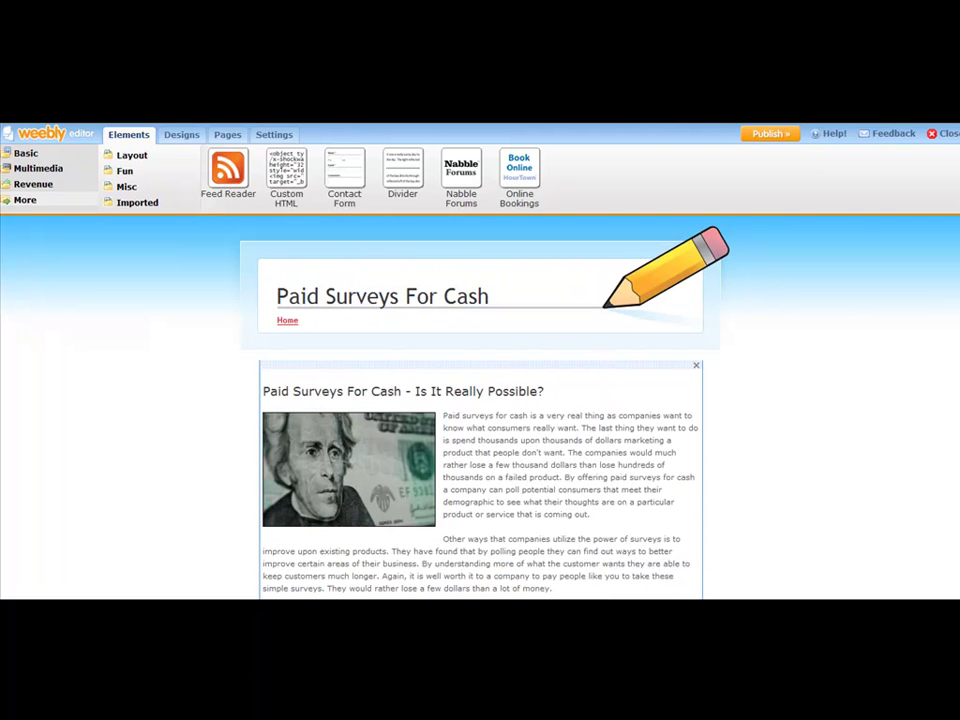
scroll(480, 400, down, 5)
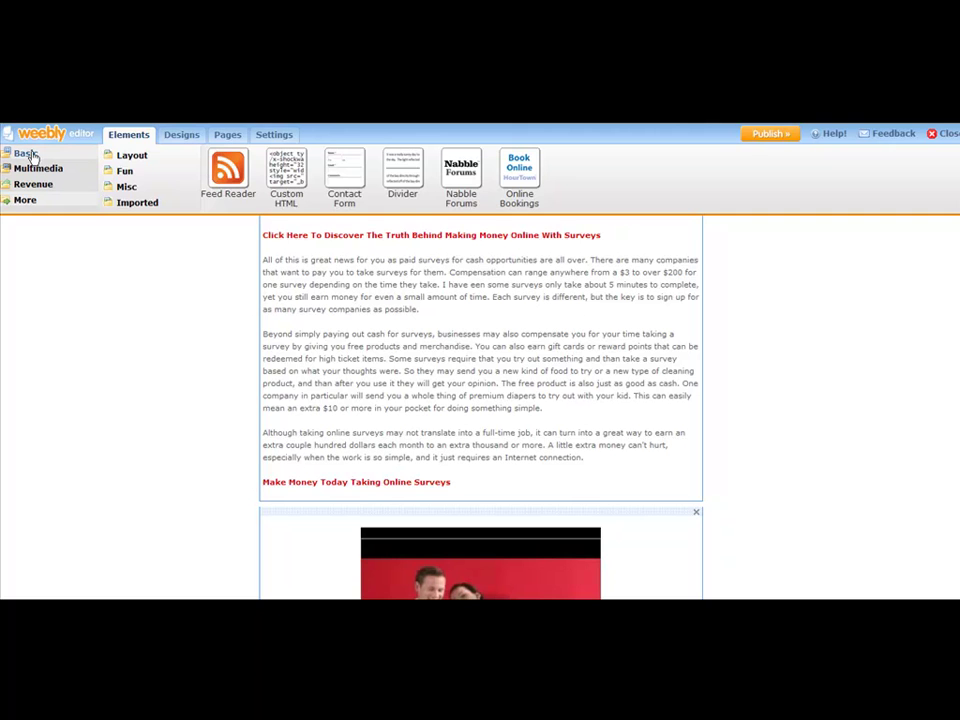
- Drag a Paragraph element from the Basic elements onto the page between the video and feed
click(27, 154)
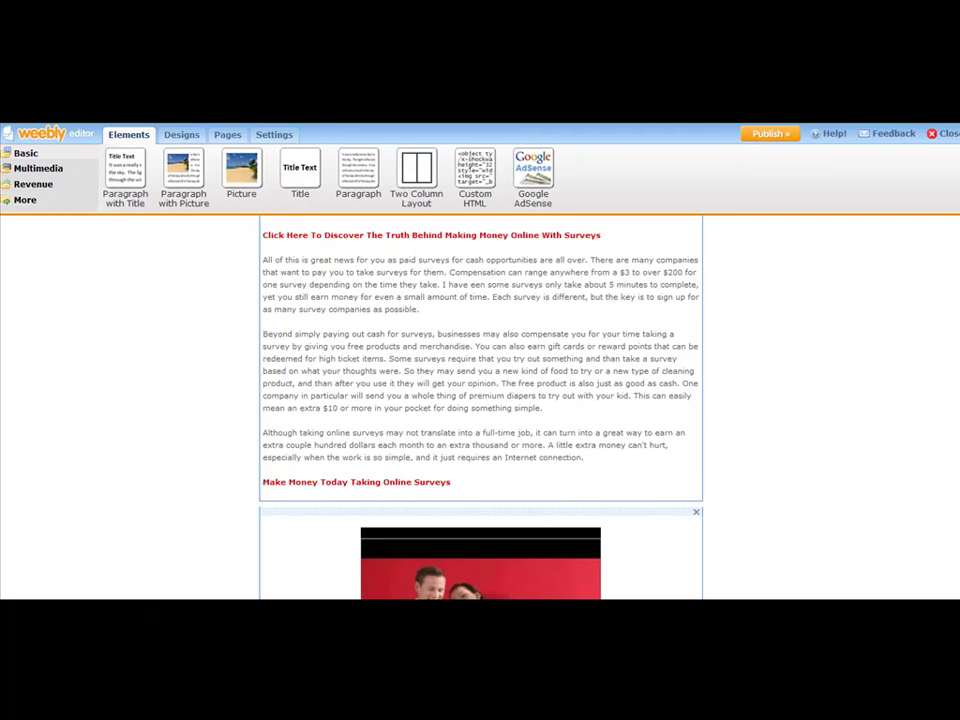
scroll(480, 400, down, 5)
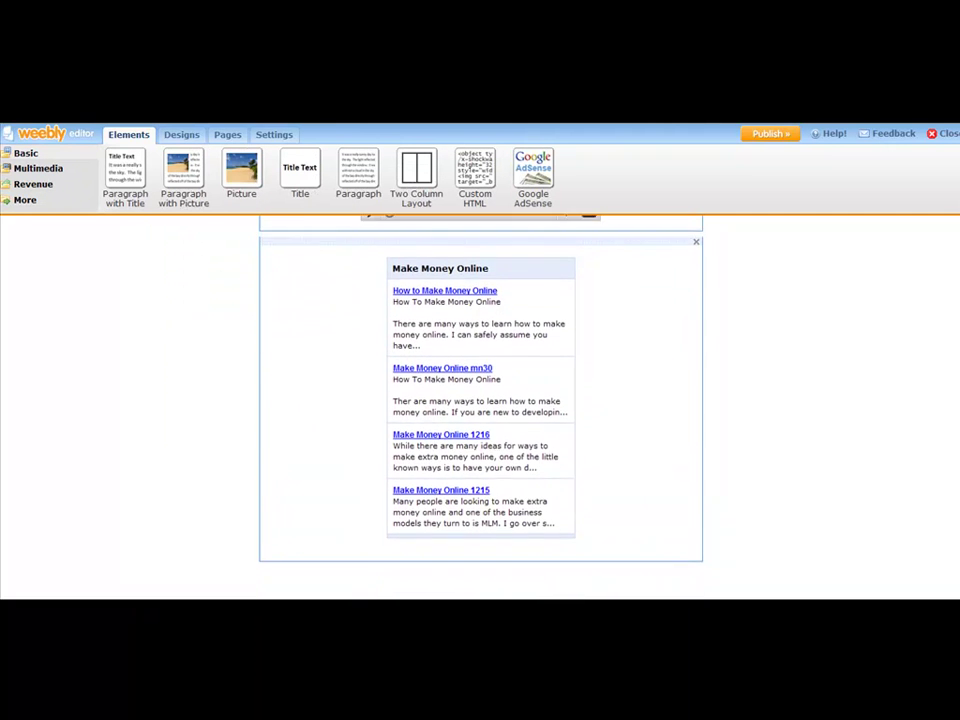
scroll(418, 294, down, 1)
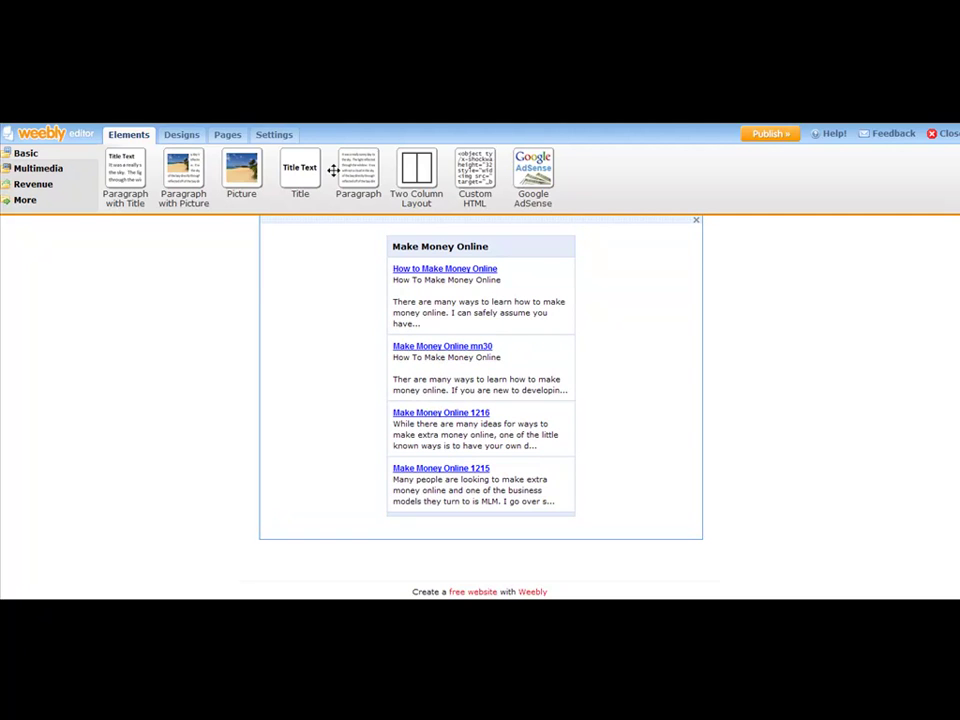
drag(360, 168, 477, 512)
drag(485, 376, 500, 277)
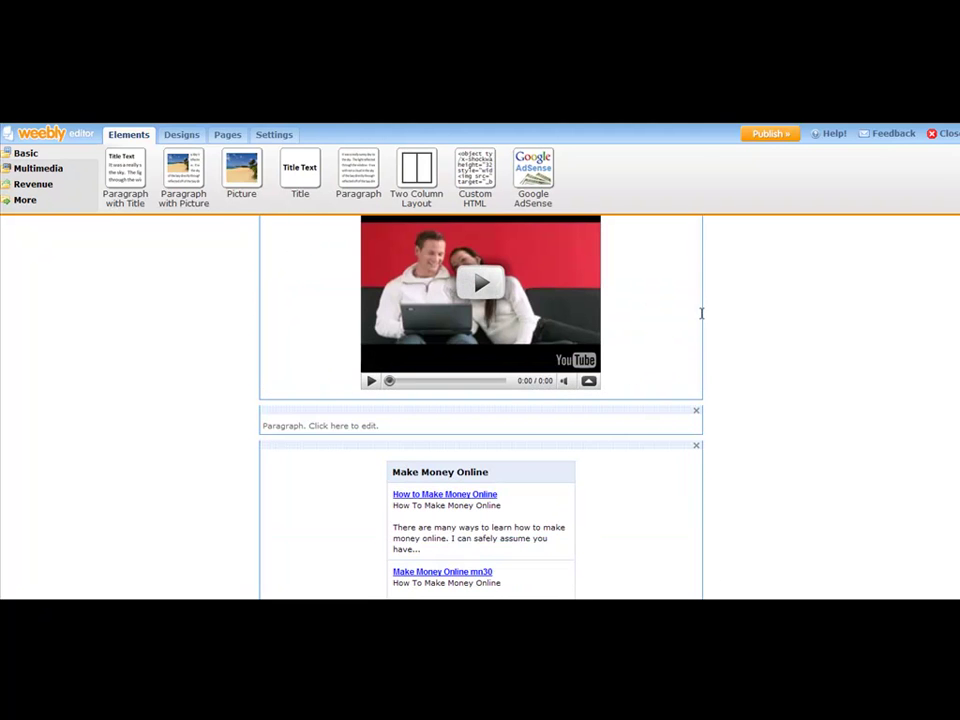
- Type 'Paid Surveys For Cash - Get the Solution Now' into the paragraph, centred and bold
click(334, 424)
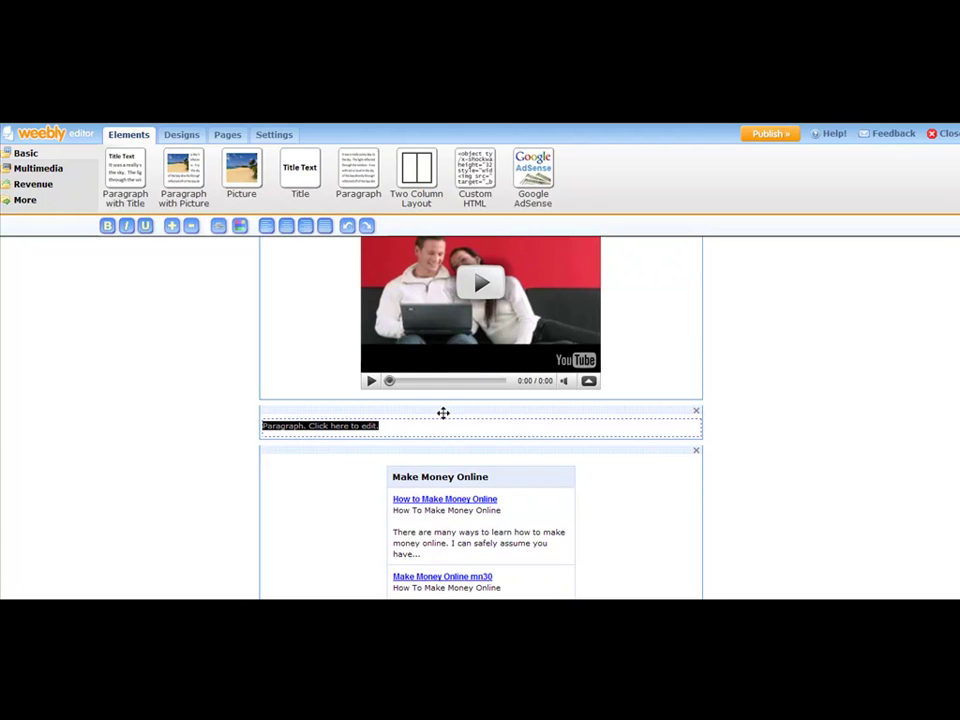
text(S)
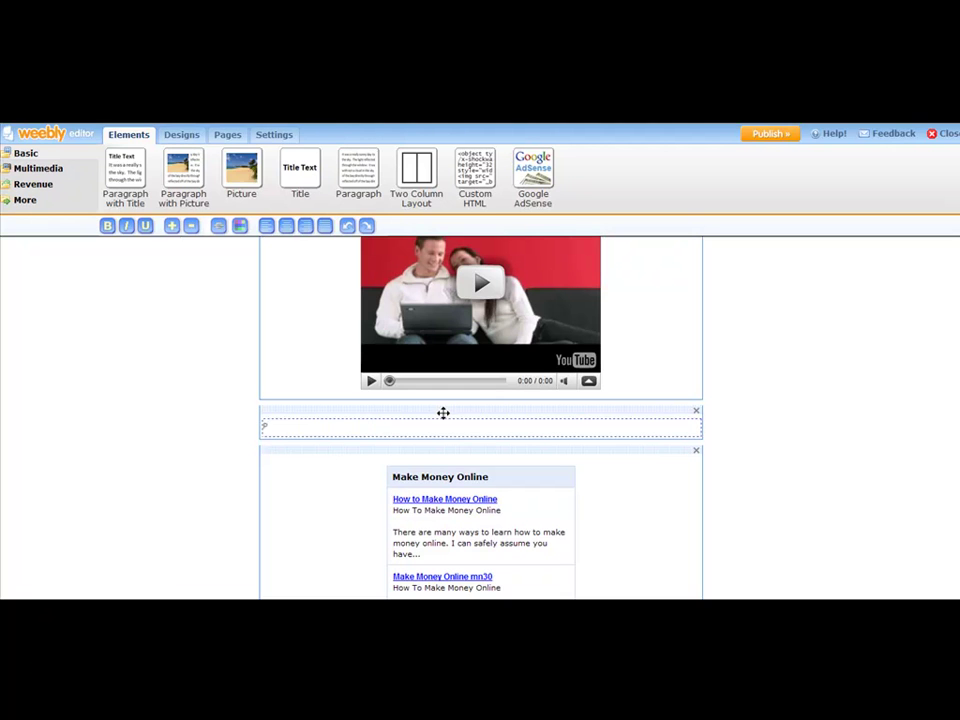
text(aid Survey s For Cash - Get the Solution N)
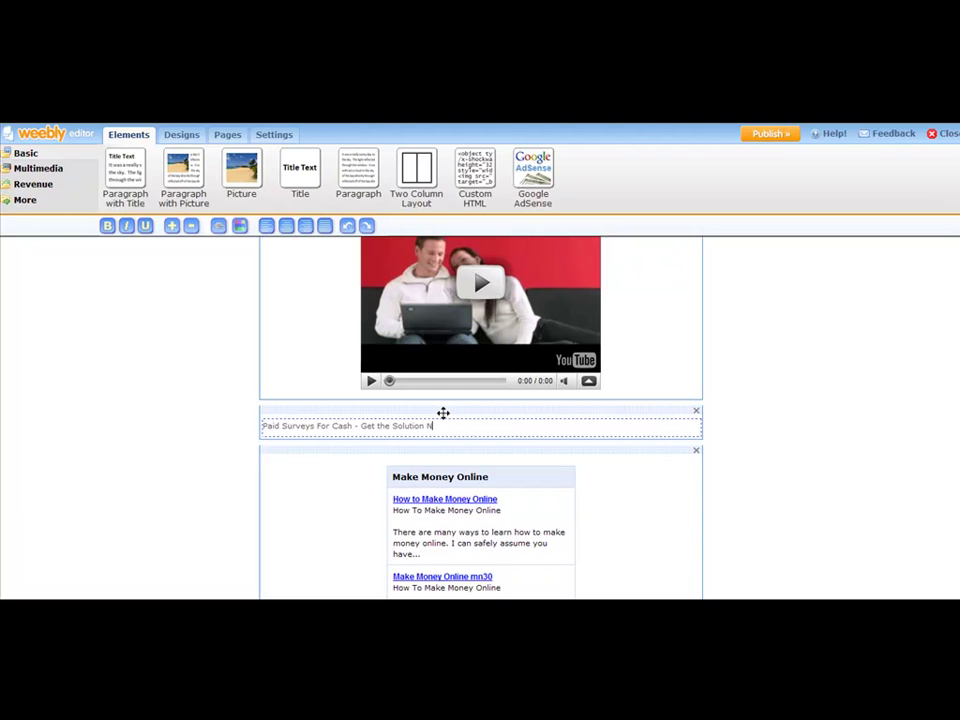
text(ow)
drag(441, 428, 262, 425)
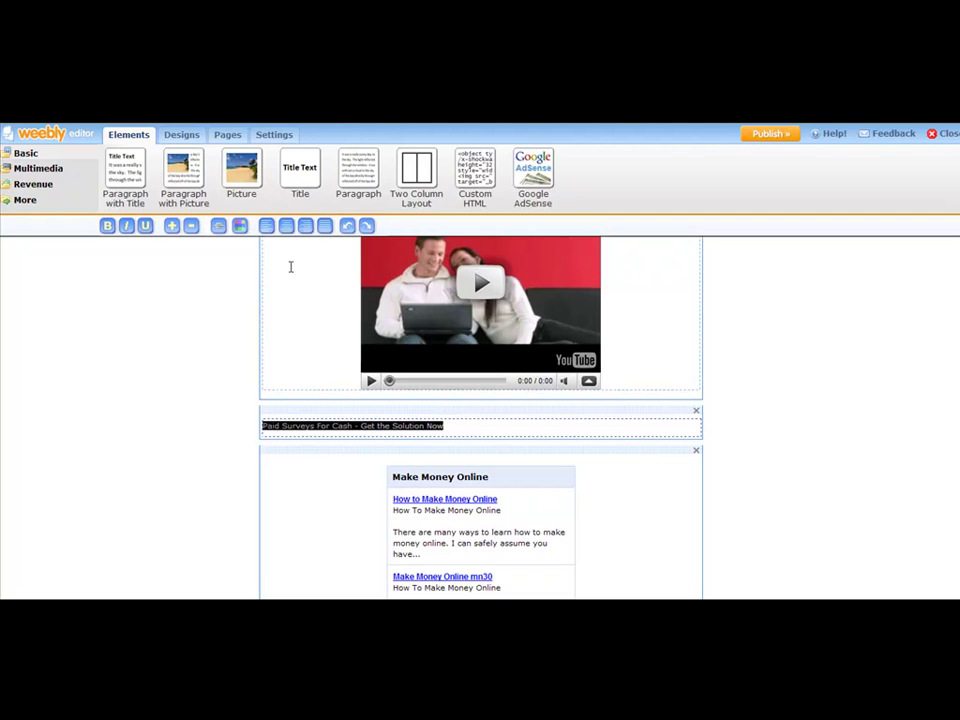
click(287, 227)
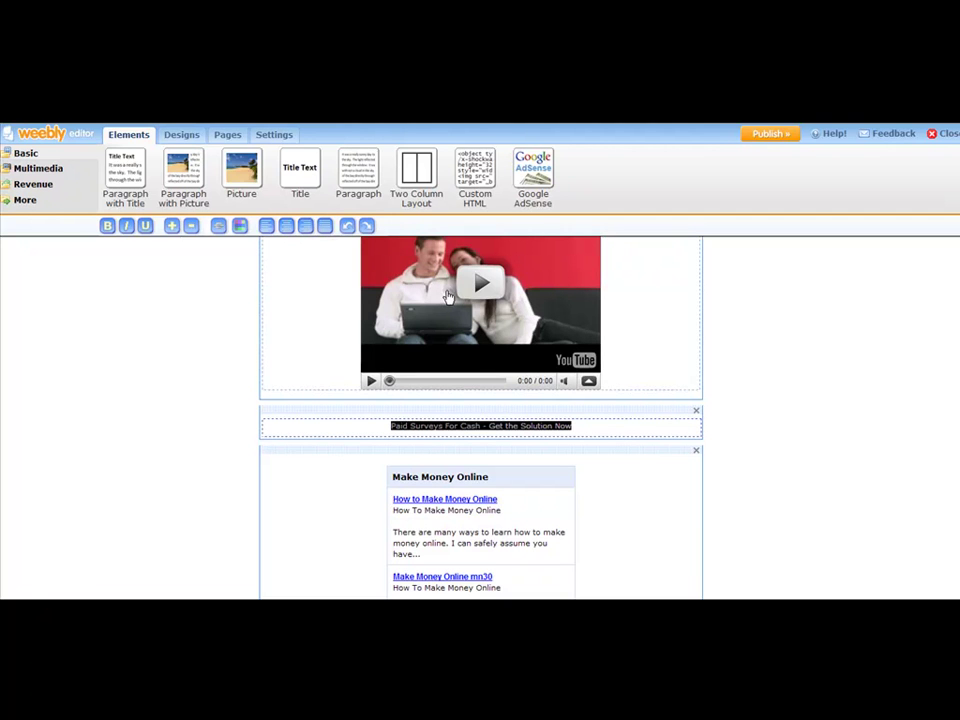
click(107, 227)
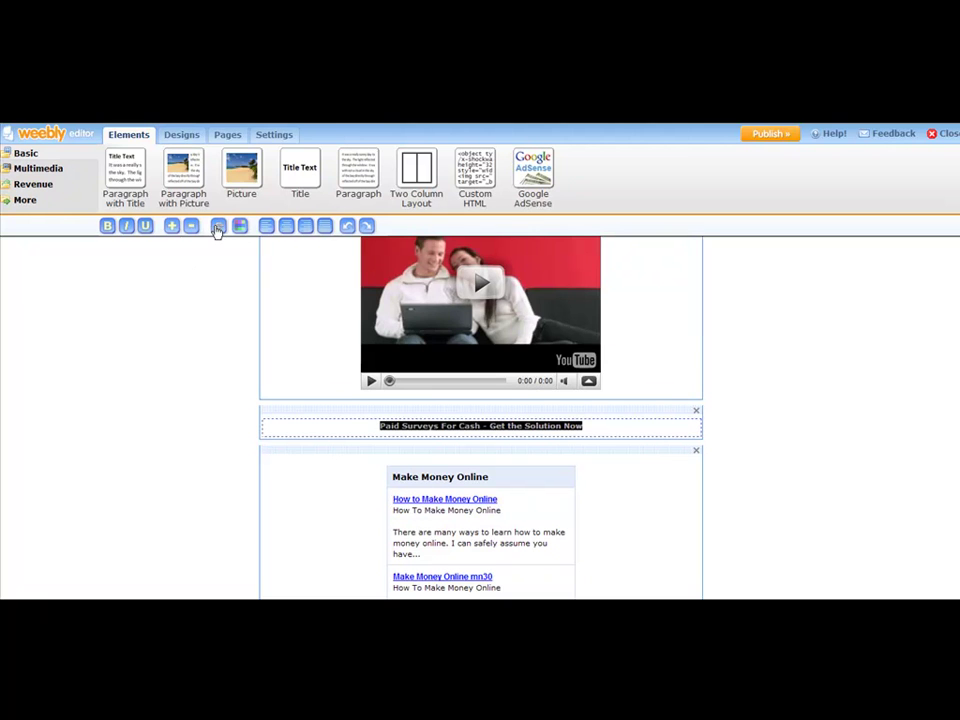
- Link the selected line to the website pinurl.com/moneysurvey
click(217, 228)
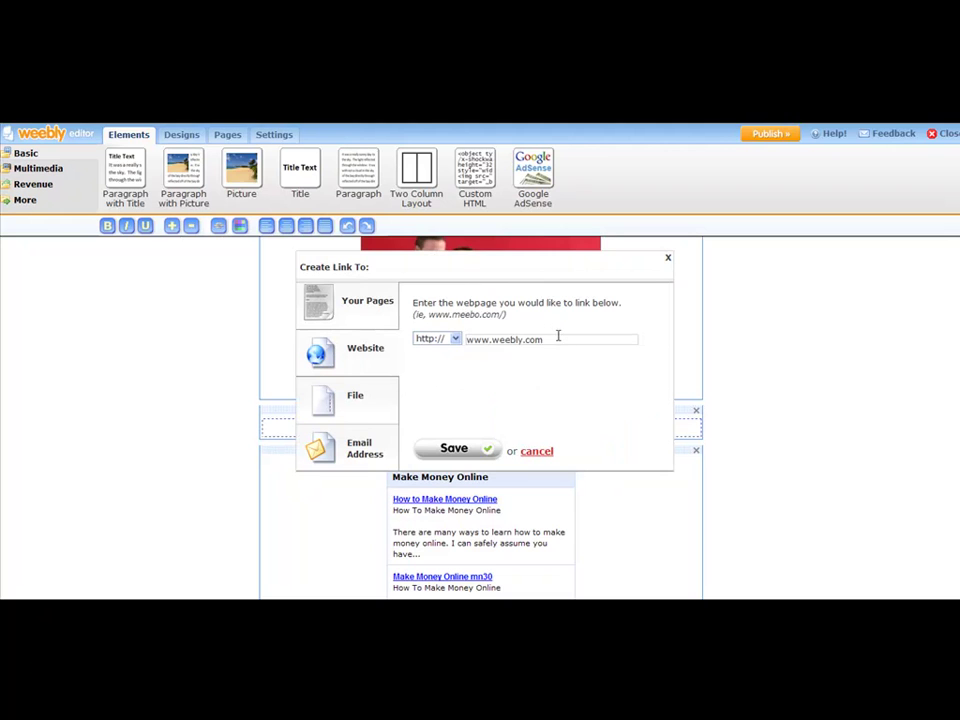
drag(558, 339, 456, 339)
text(w)
text(oinurl.com/)
text(moneysurvey)
click(484, 449)
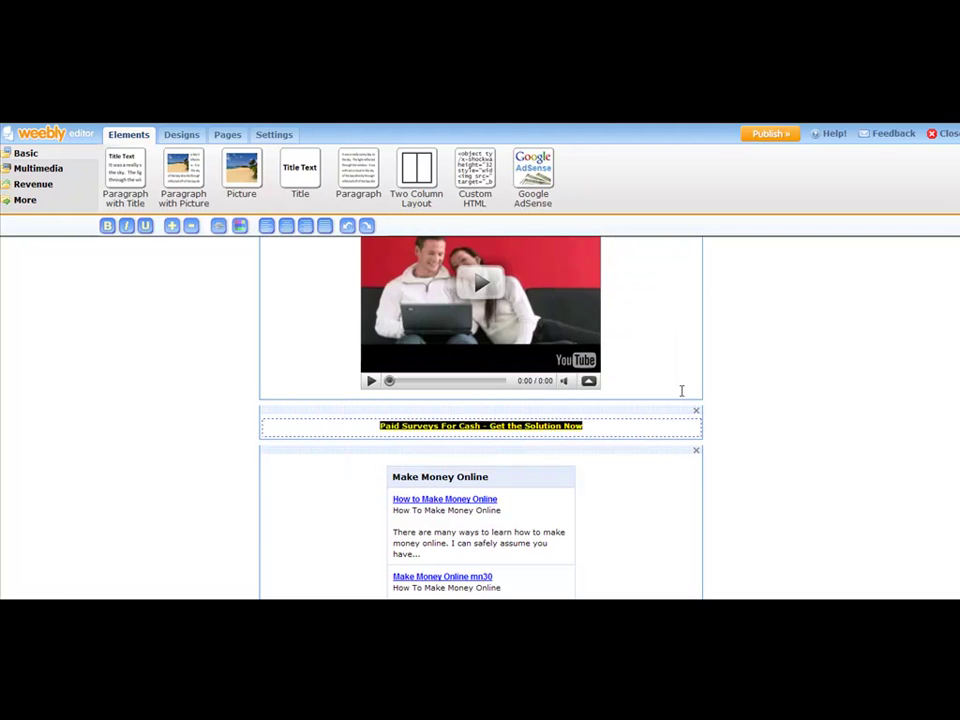
click(632, 428)
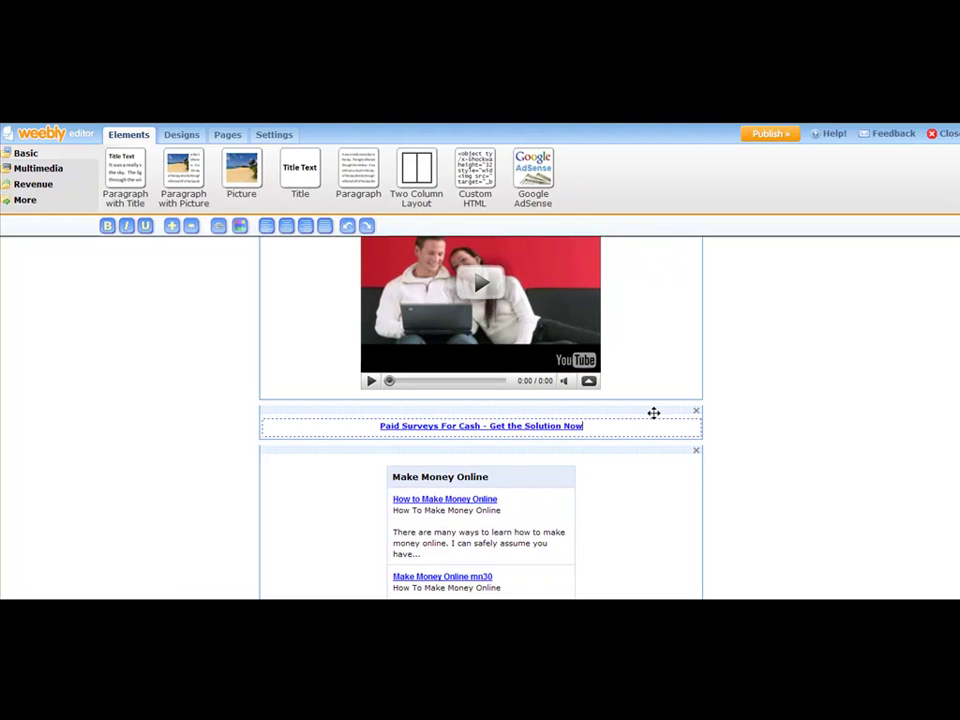
scroll(653, 412, down, 5)
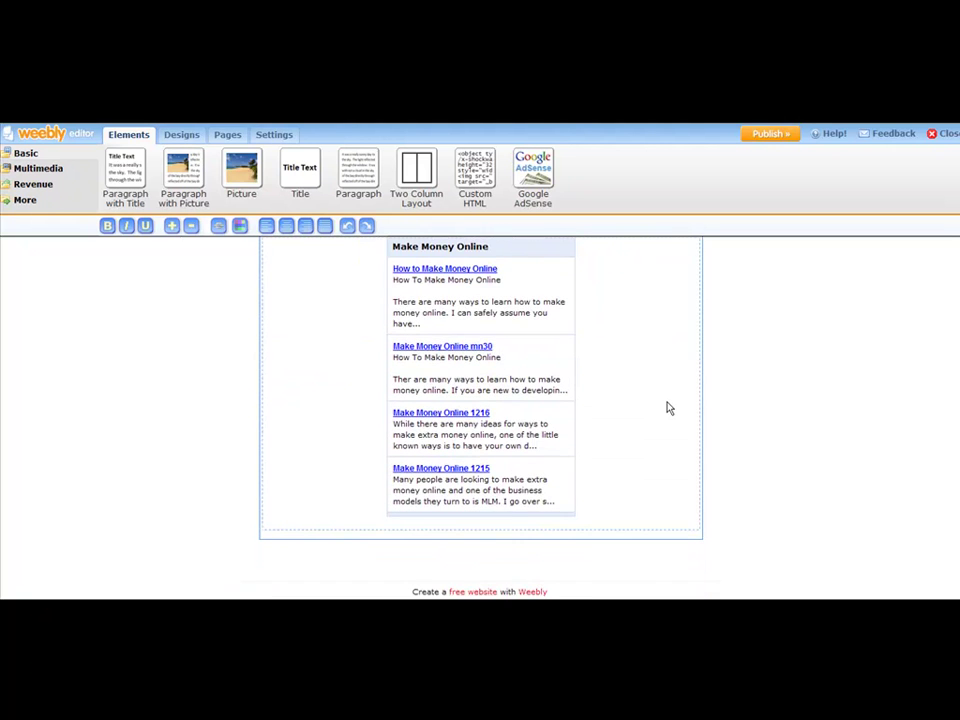
scroll(670, 405, up, 15)
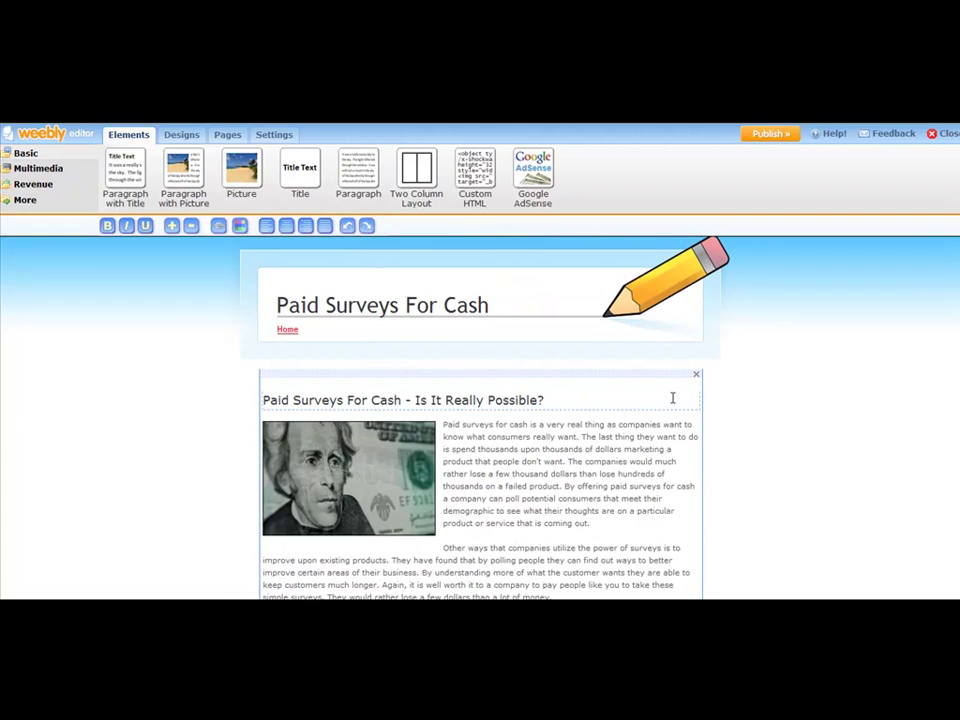
scroll(672, 398, down, 12)
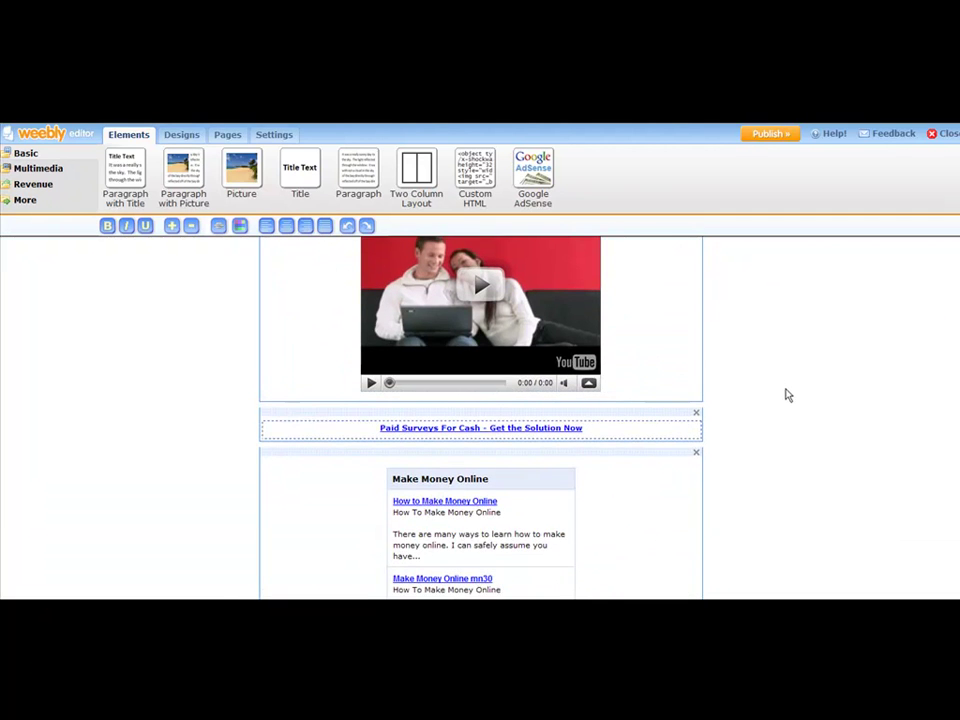
scroll(784, 392, up, 5)
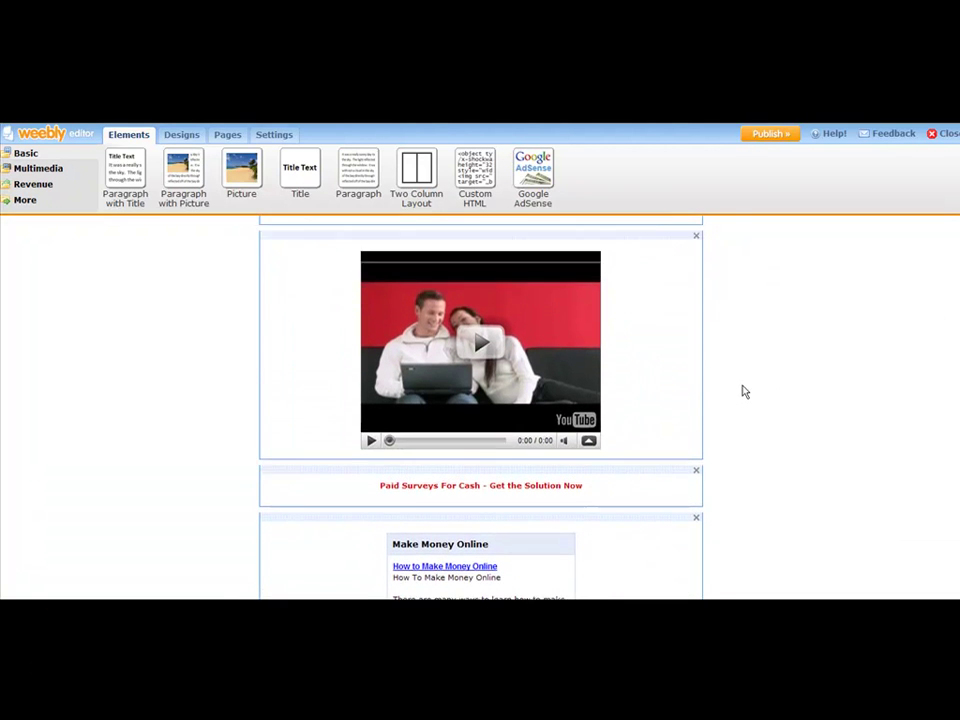
scroll(743, 391, up, 5)
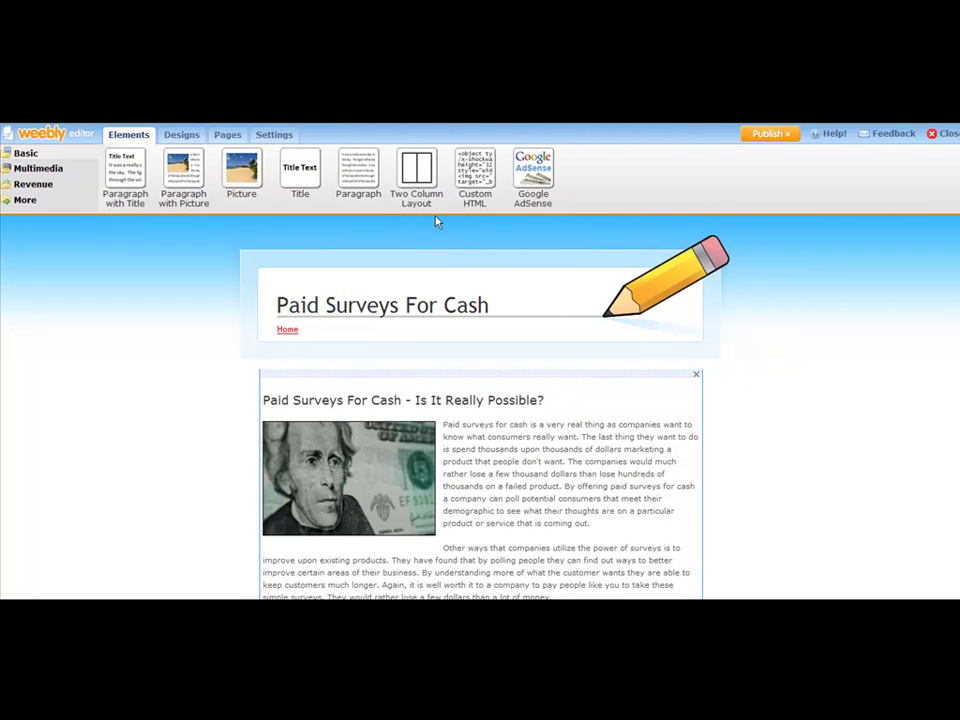
- Publish the site and pick the free weebly.com subdomain address option
click(767, 137)
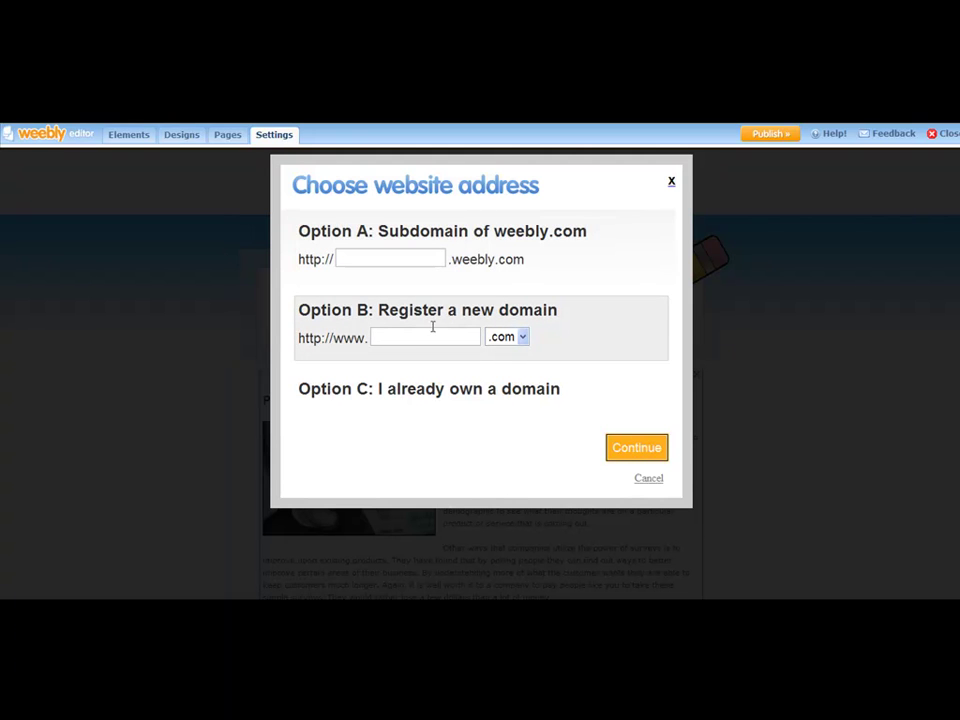
click(375, 256)
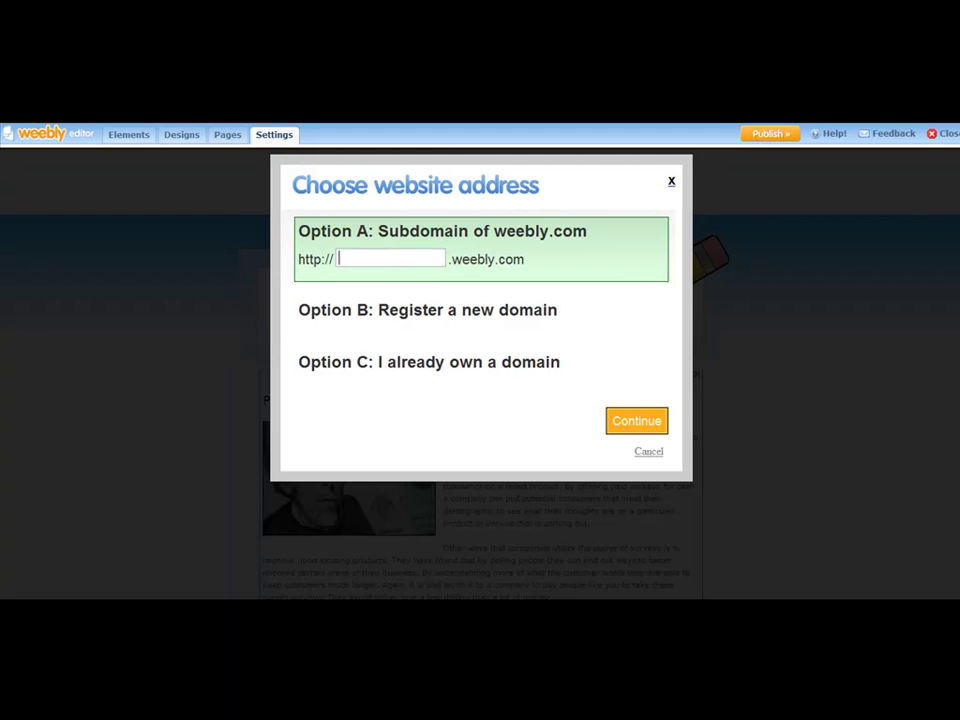
- Copy the title 'Paid Surveys For Cash' from the article-1 notes in Notepad
click(589, 521)
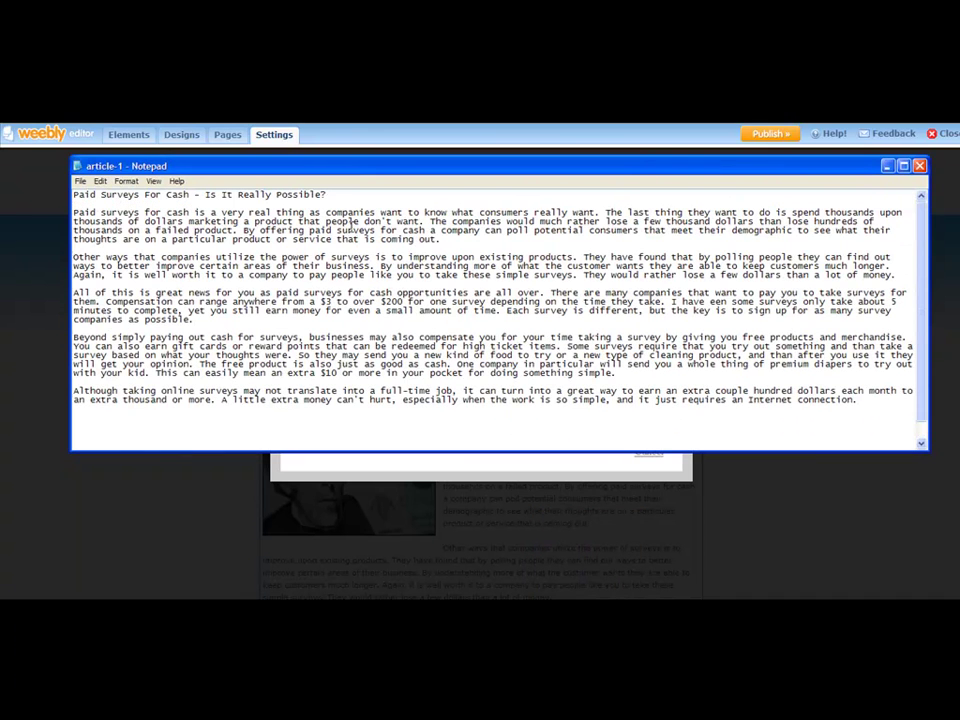
drag(73, 195, 189, 195)
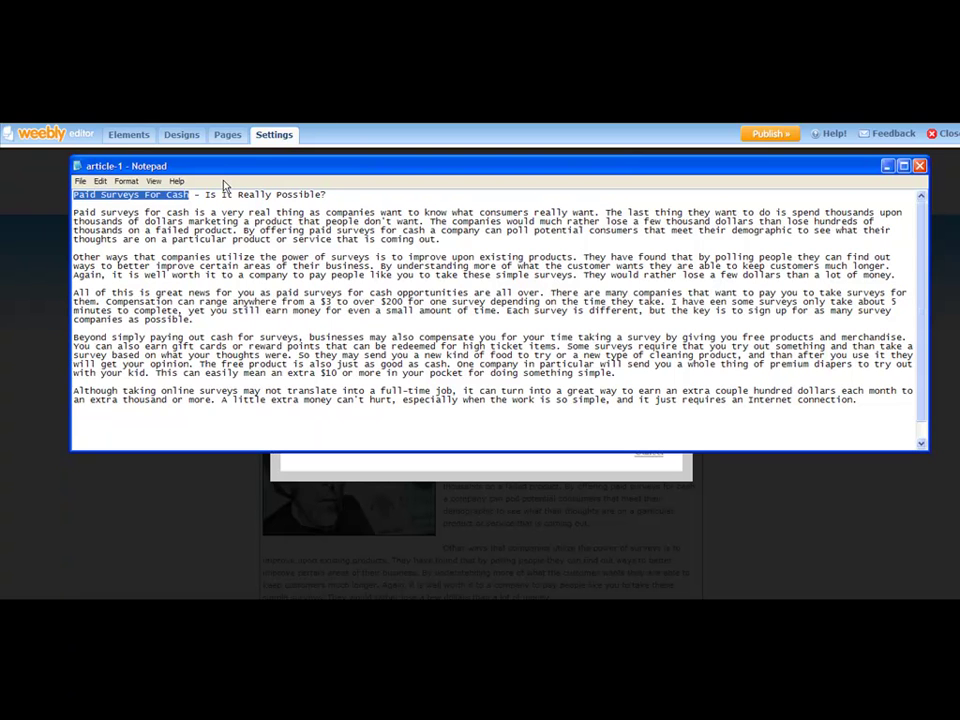
right_click(172, 193)
click(183, 228)
click(251, 455)
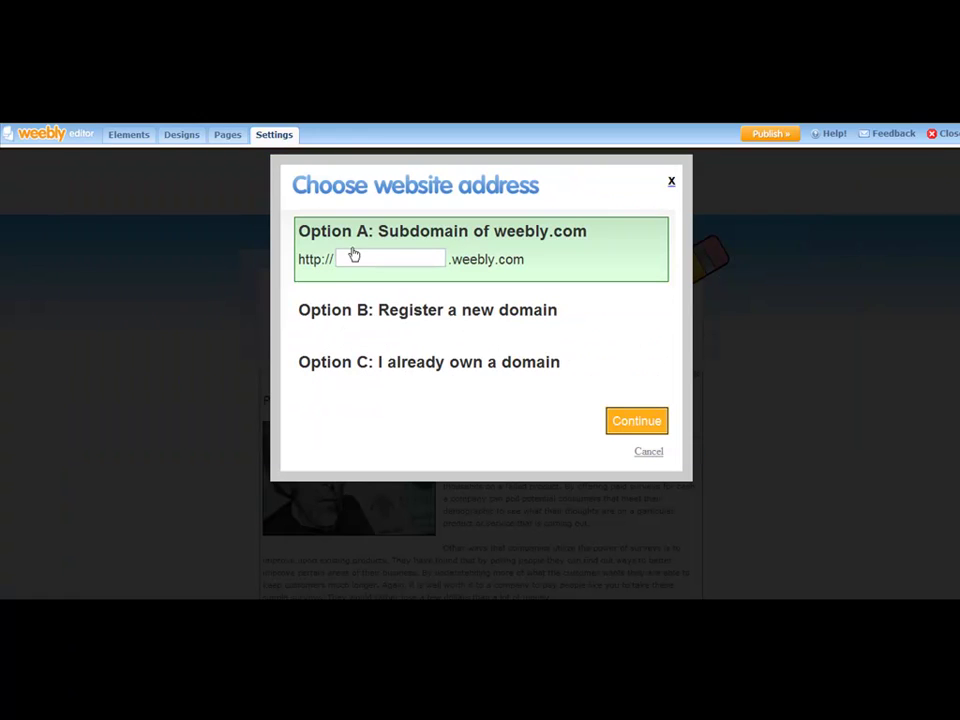
- Paste the copied site title into the weebly.com subdomain field
click(353, 256)
right_click(354, 256)
click(368, 304)
- Lowercase 'Cash' and 'For' and remove the spaces before them
double_click(420, 258)
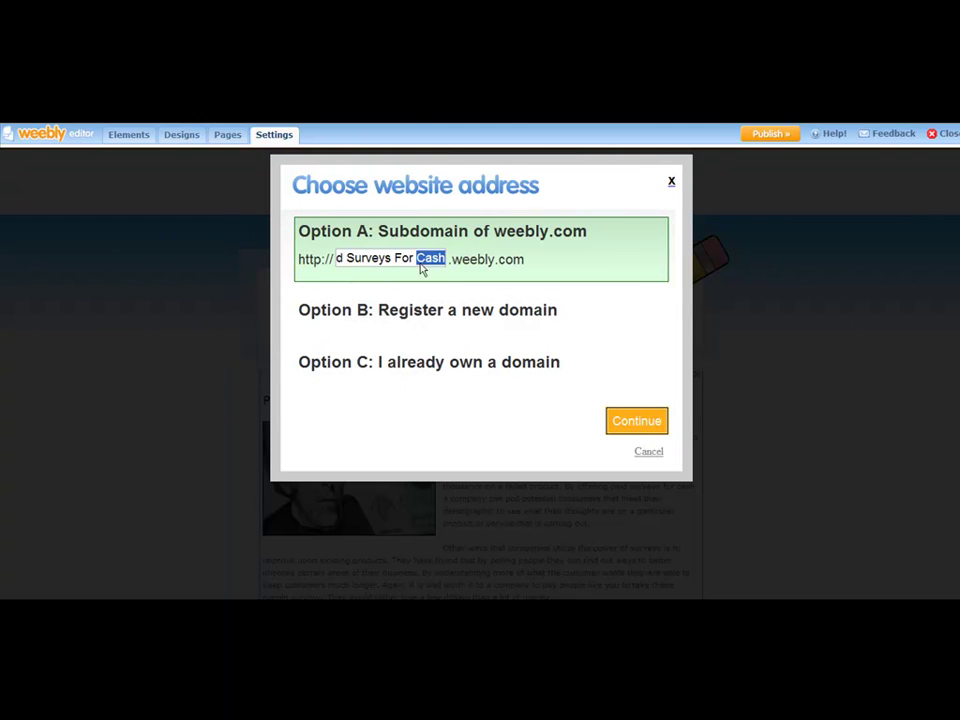
click(425, 256)
key(BackSpace)
text(c)
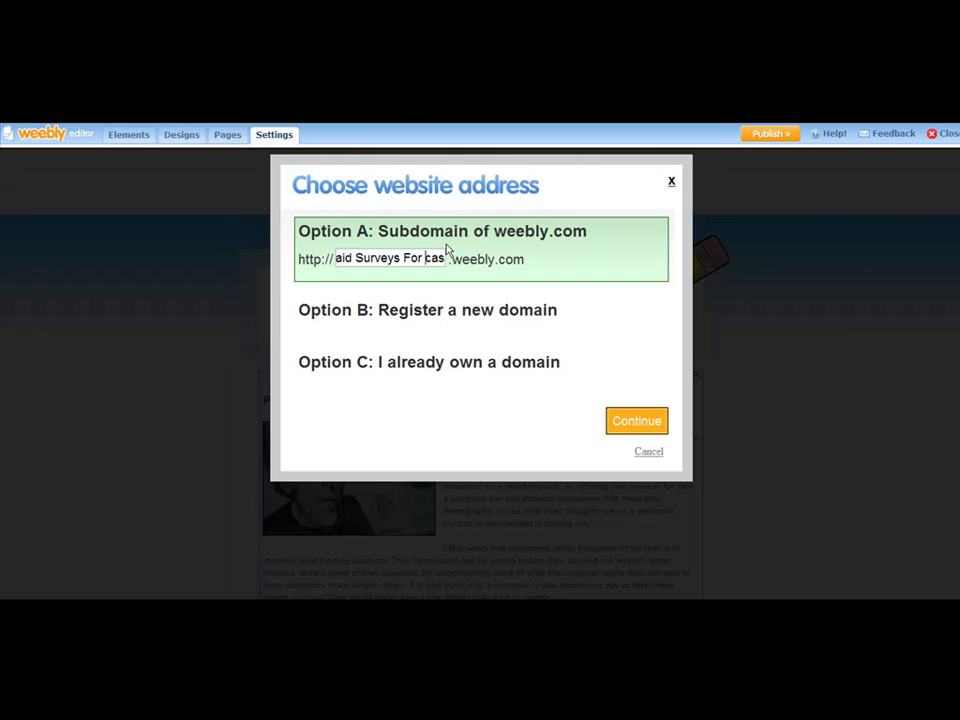
key(BackSpace)
key(BackSpace)
text(f)
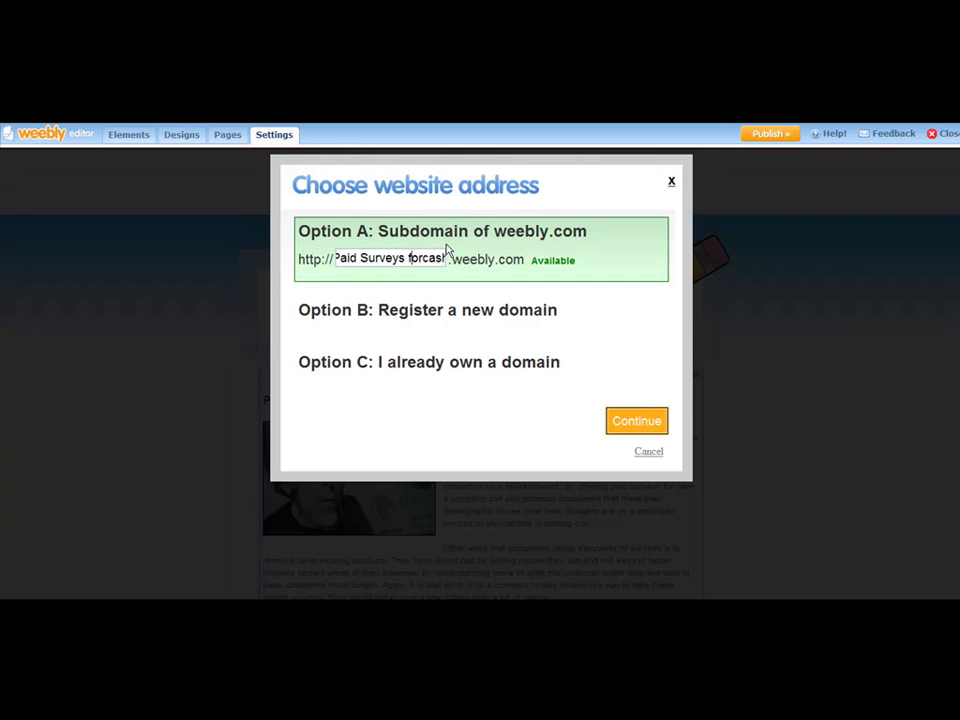
- Lowercase 'Surveys' and 'Paid' and drop the remaining spaces, leaving paidsurveysforcash
key(BackSpace)
key(Left)
key(Left)
key(Left)
key(Left)
key(Left)
key(Left)
key(BackSpace)
text(s)
key(Left)
key(BackSpace)
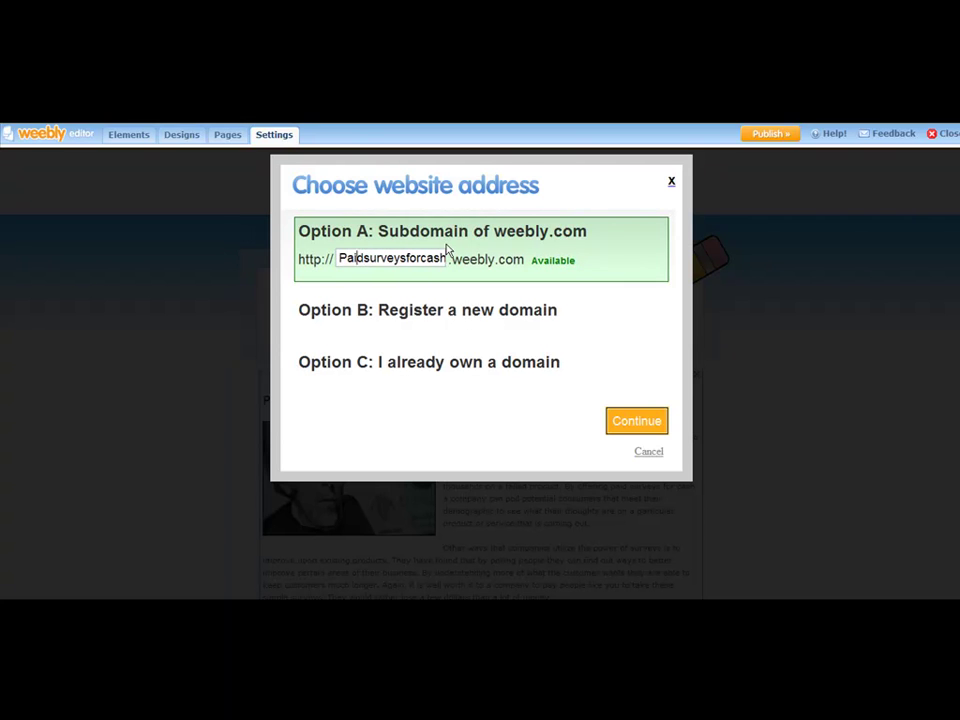
key(BackSpace)
text(p)
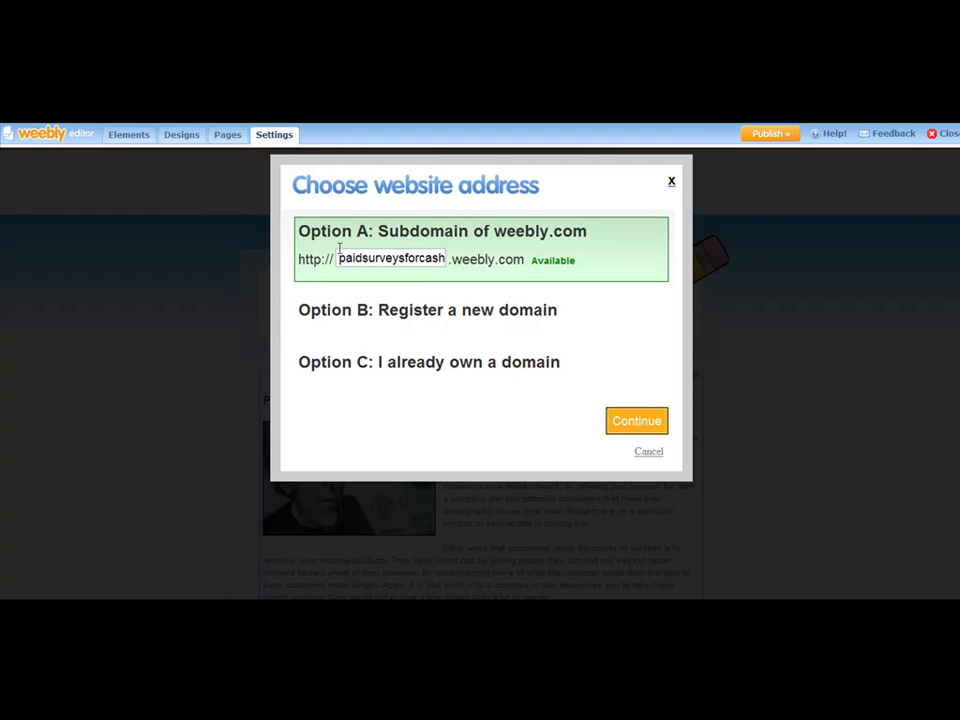
drag(339, 258, 444, 262)
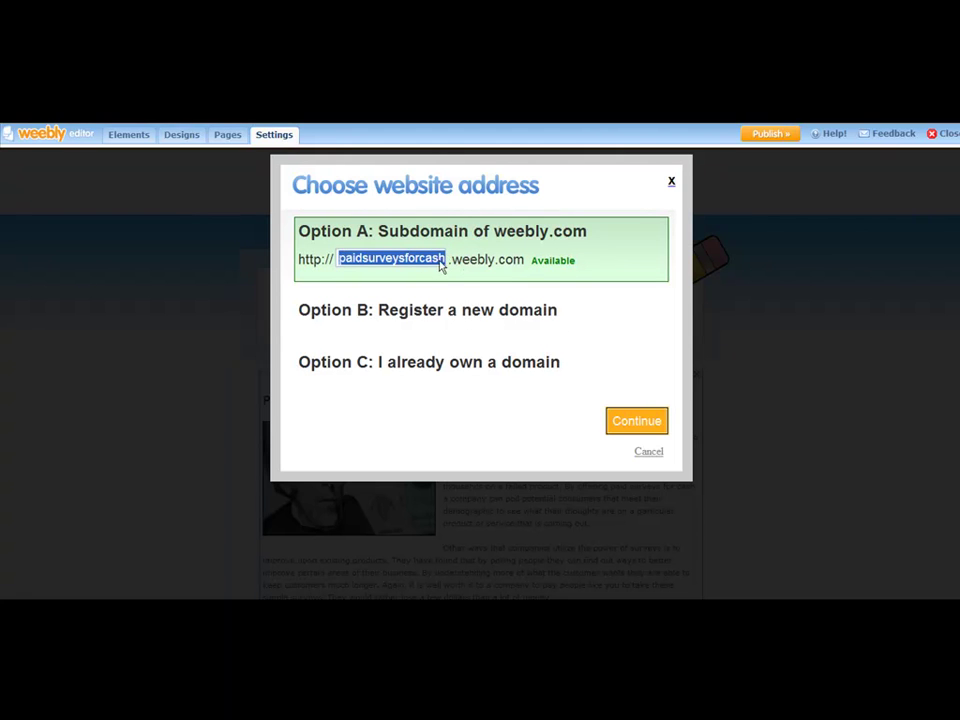
click(444, 264)
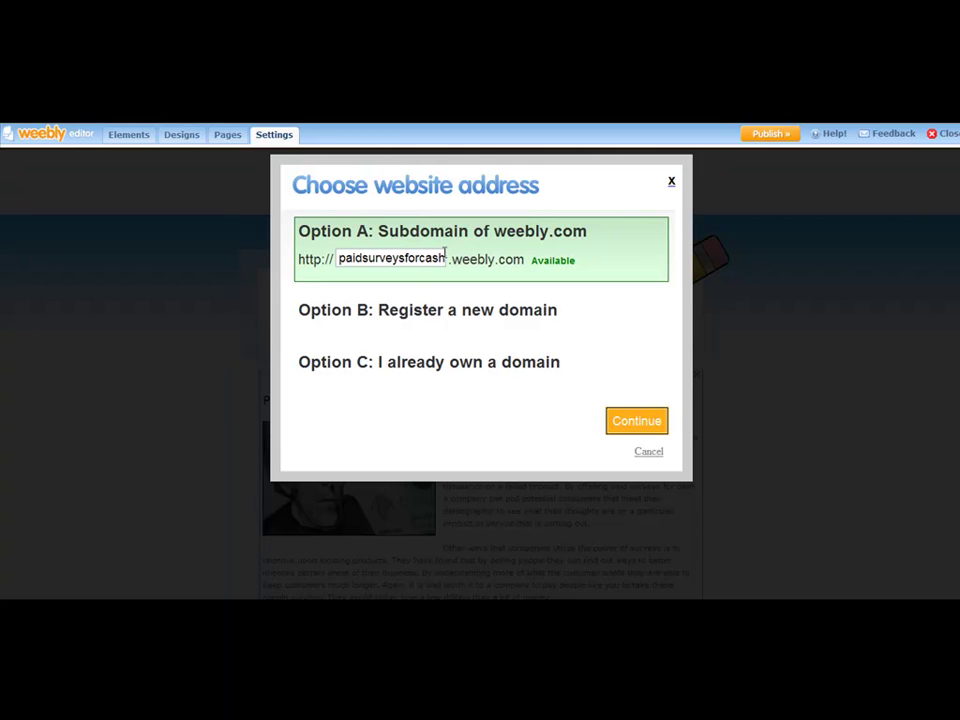
- Try weightloss123 as the subdomain, then re-enter paidsurveysforcash
drag(443, 258, 326, 251)
text(we)
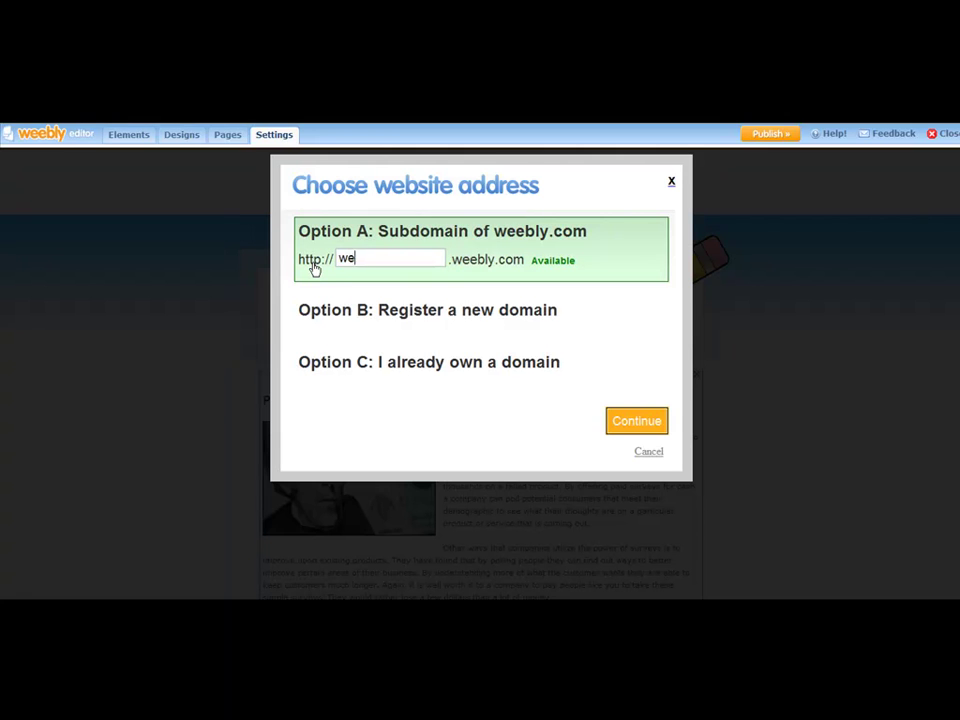
text(ightloss)
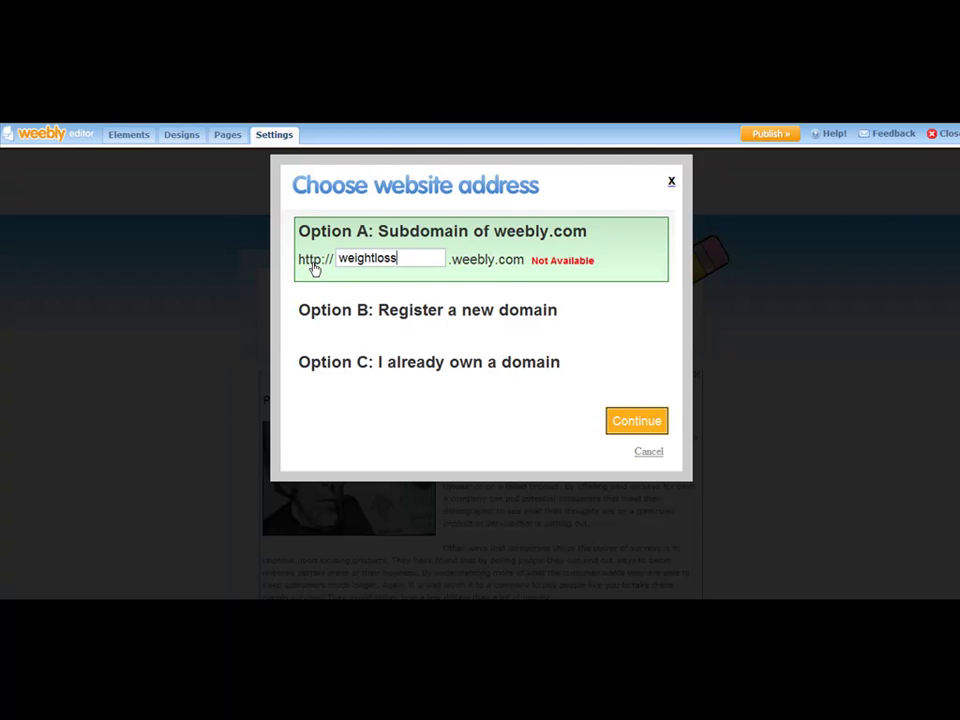
text(123)
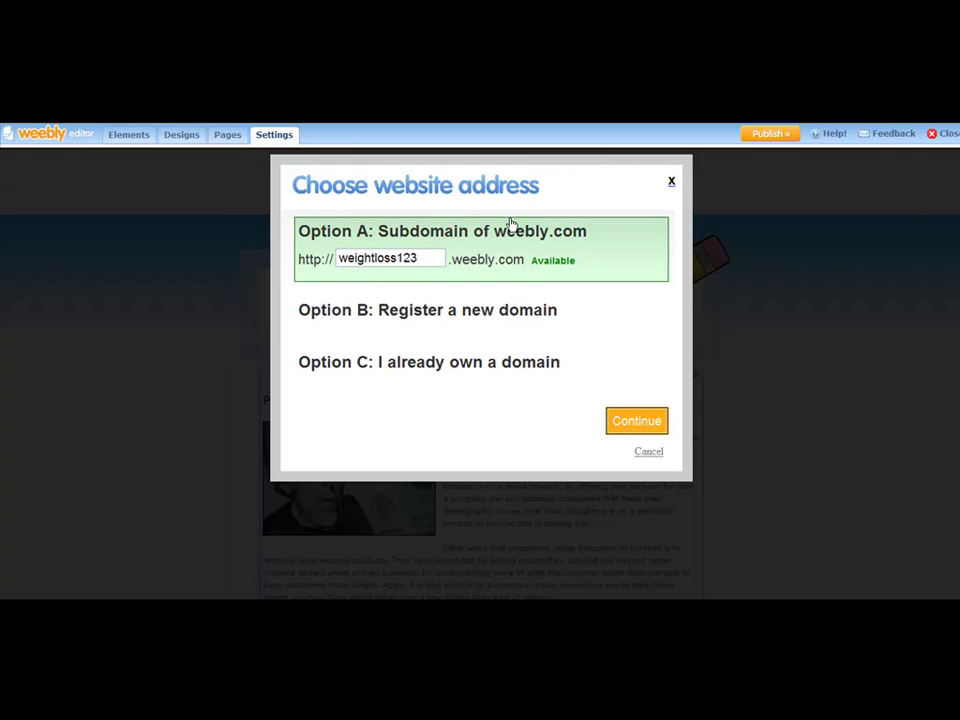
key(BackSpace)
key(BackSpace)
key(BackSpace)
key(BackSpace)
key(BackSpace)
key(BackSpace)
key(BackSpace)
key(BackSpace)
key(BackSpace)
key(BackSpace)
key(BackSpace)
key(BackSpace)
key(BackSpace)
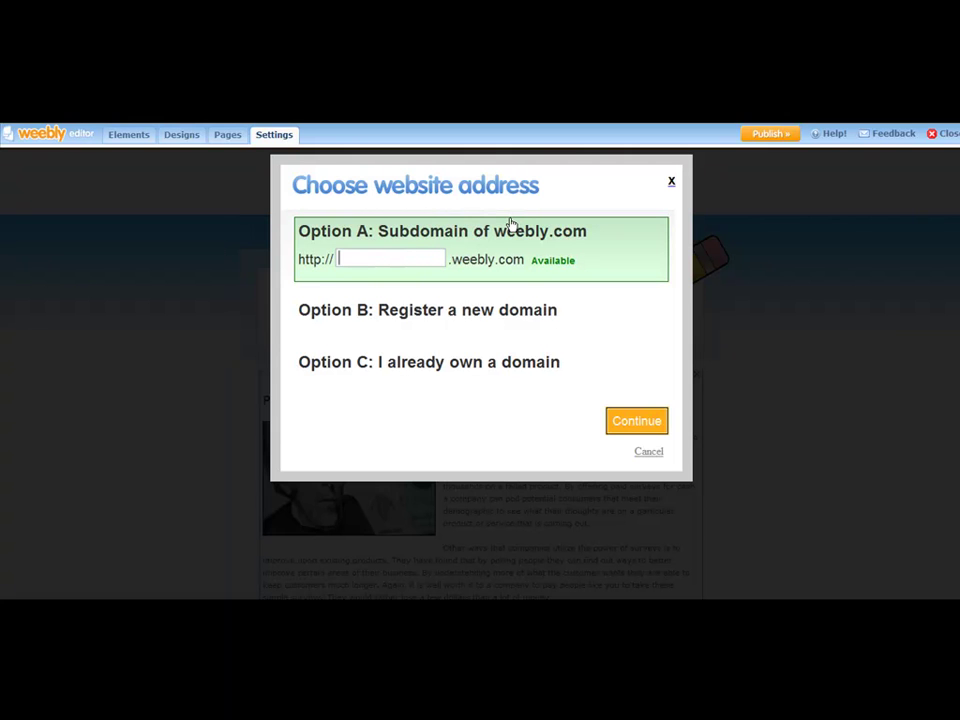
text(paidsurveysforcash)
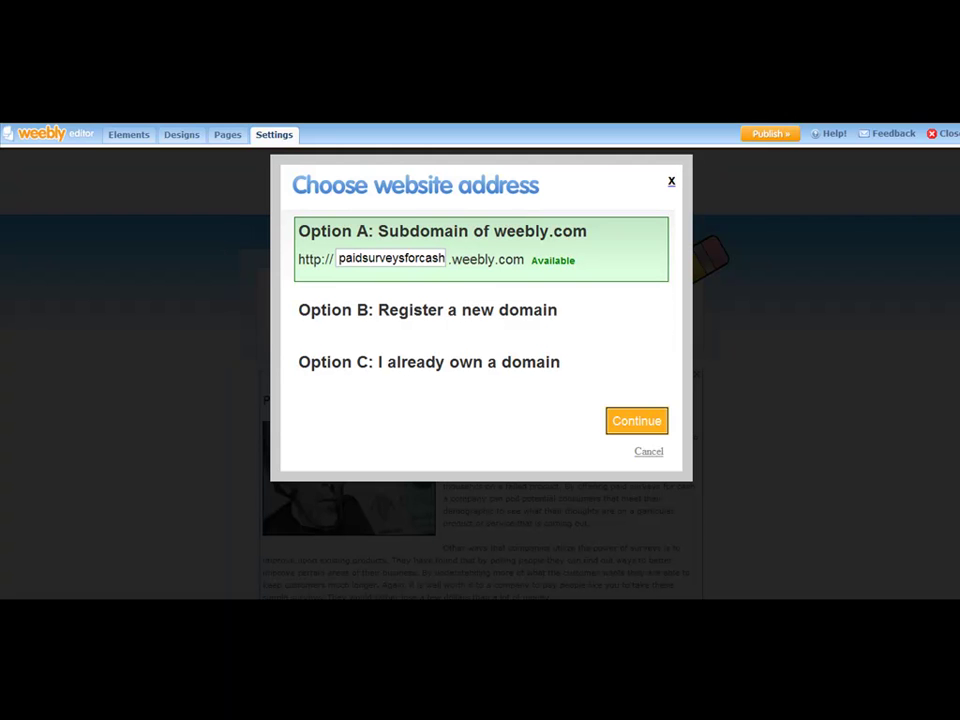
- Glance at the article notes, then publish the site to paidsurveysforcash.weebly.com
click(578, 520)
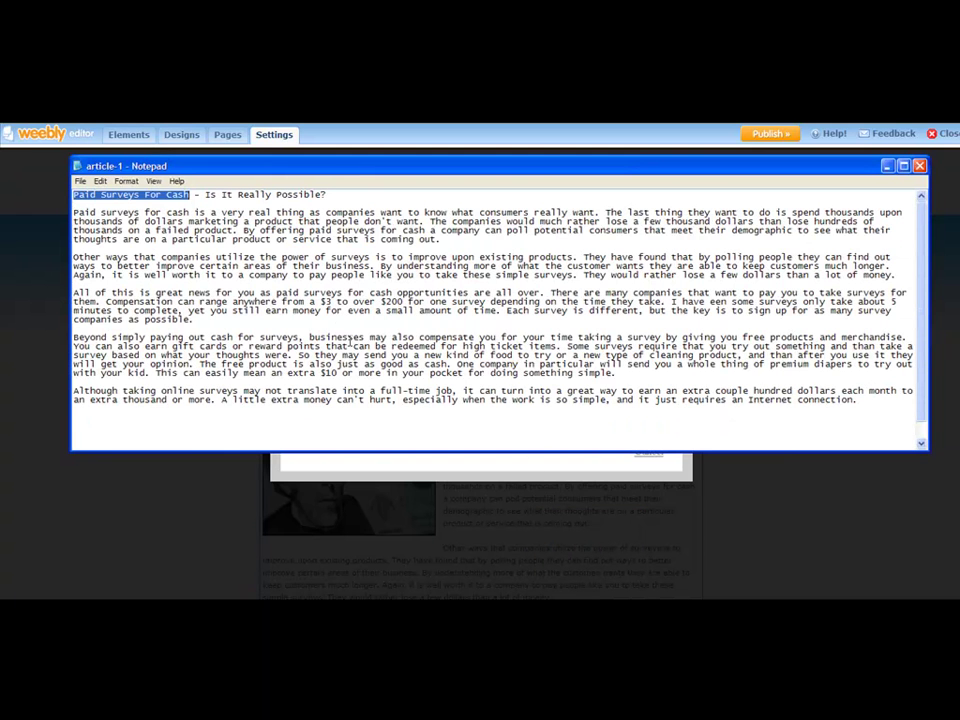
click(191, 471)
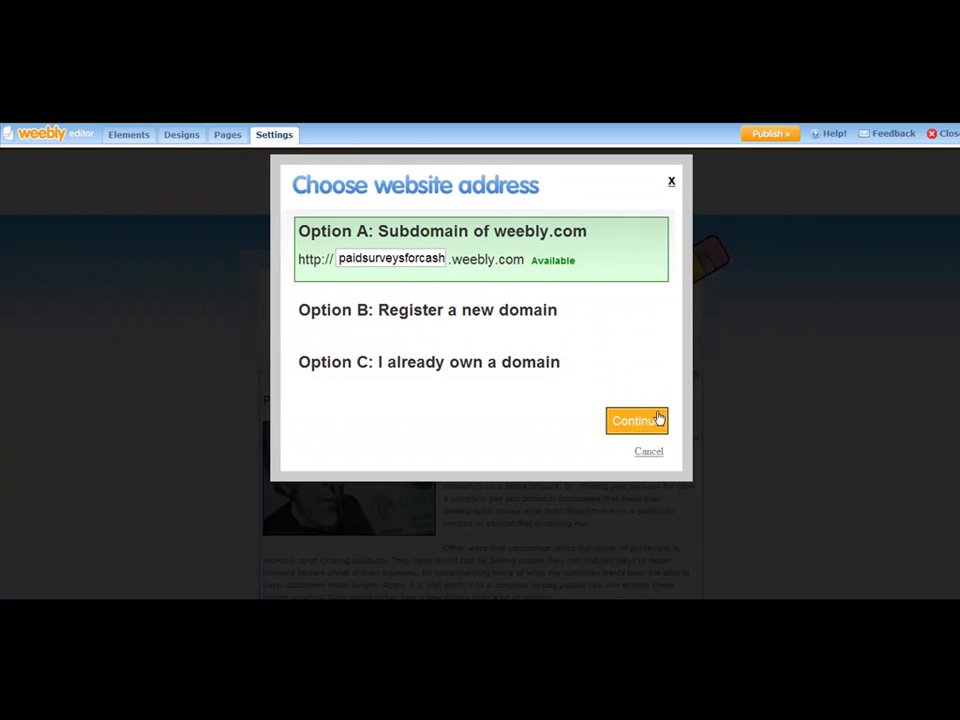
click(619, 424)
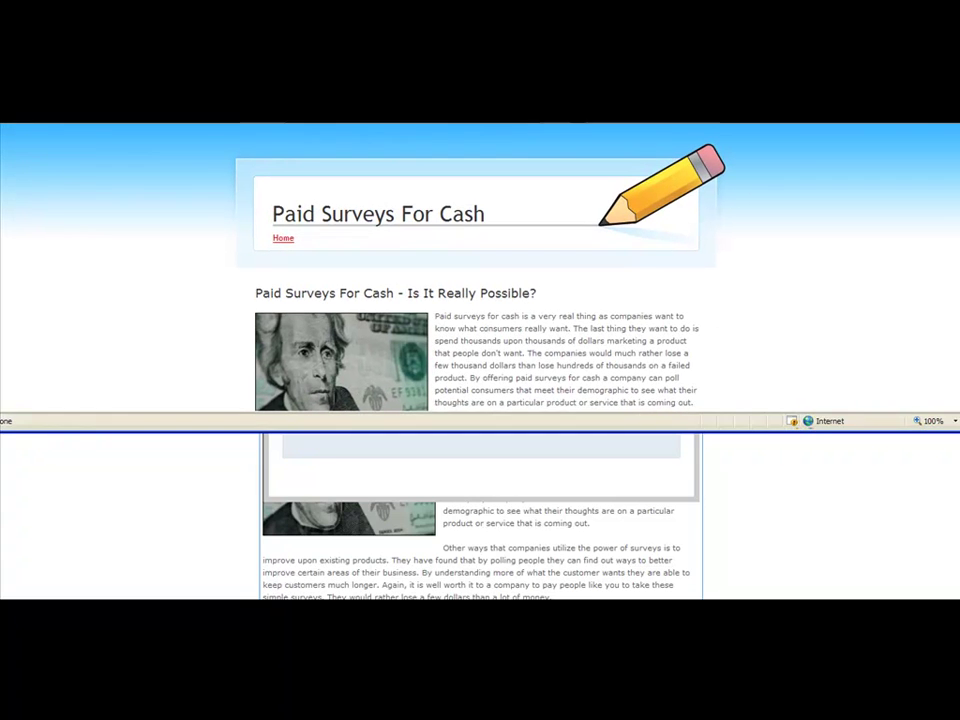
- Toggle the browser out of and back into full screen on the live site
drag(489, 212, 518, 212)
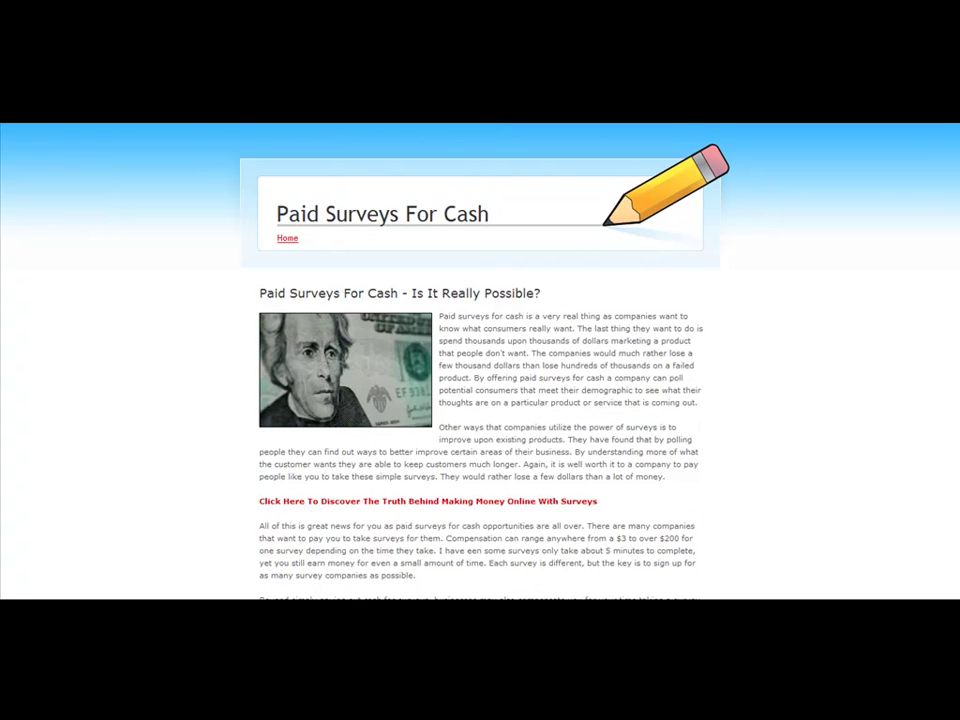
key(F11)
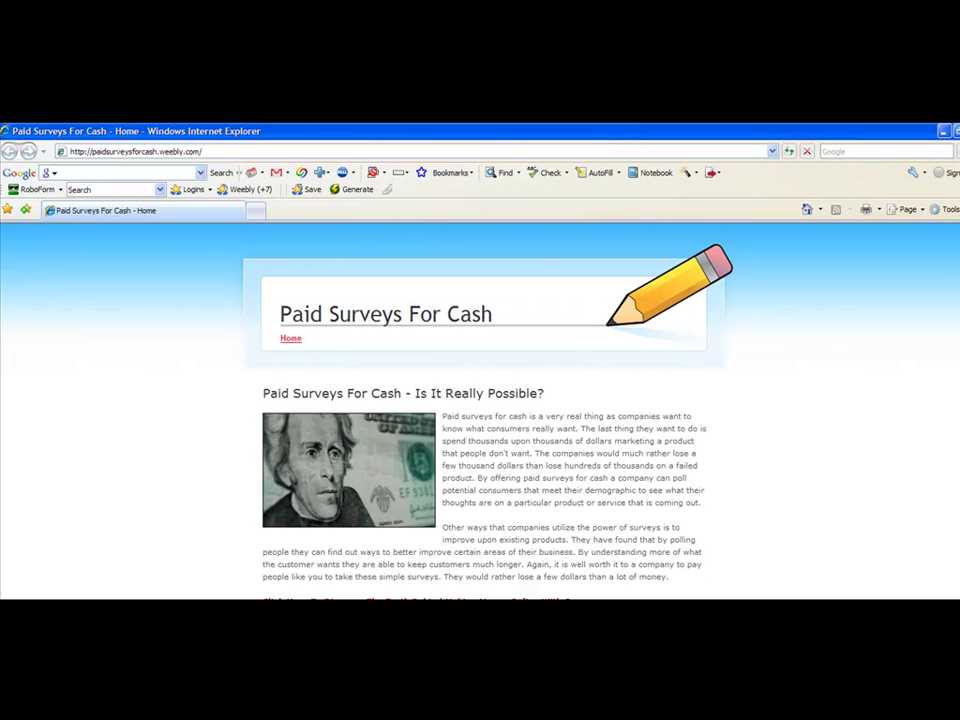
key(F11)
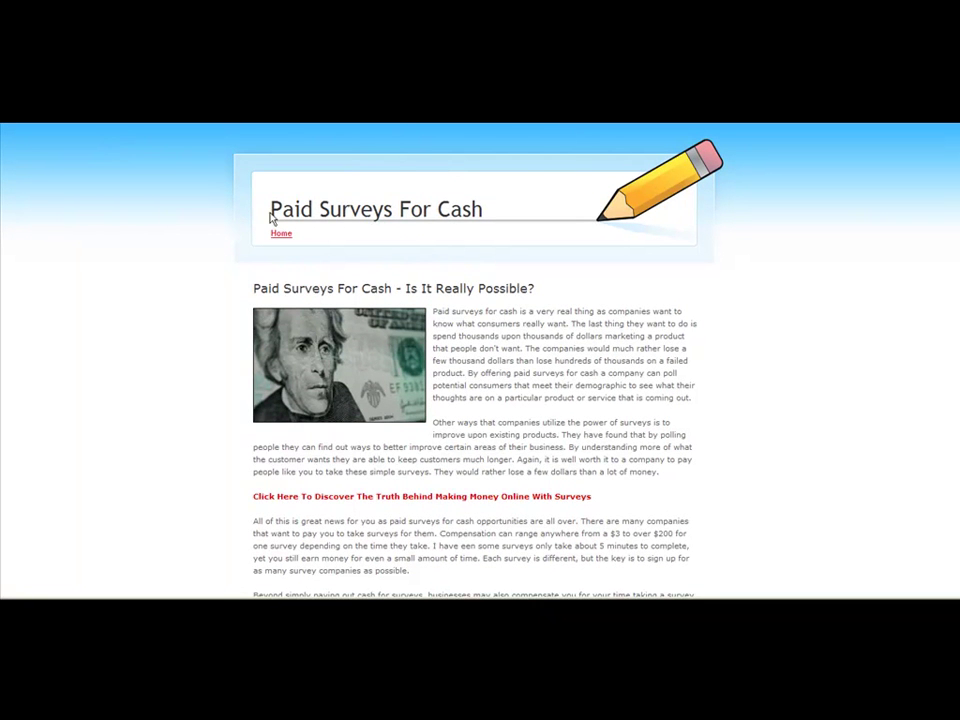
drag(273, 206, 484, 210)
click(490, 210)
- Select the title and heading text, then scroll down to the red affiliate link
double_click(478, 208)
drag(321, 209, 506, 208)
click(339, 261)
drag(283, 289, 553, 315)
click(441, 314)
click(553, 315)
scroll(548, 337, down, 1)
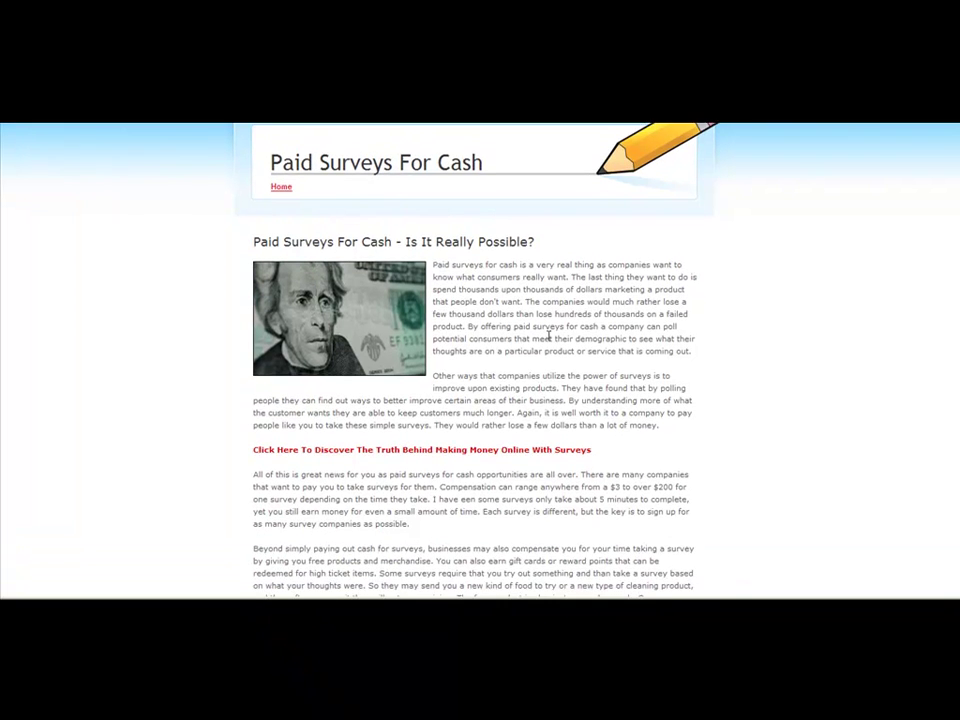
scroll(548, 337, down, 2)
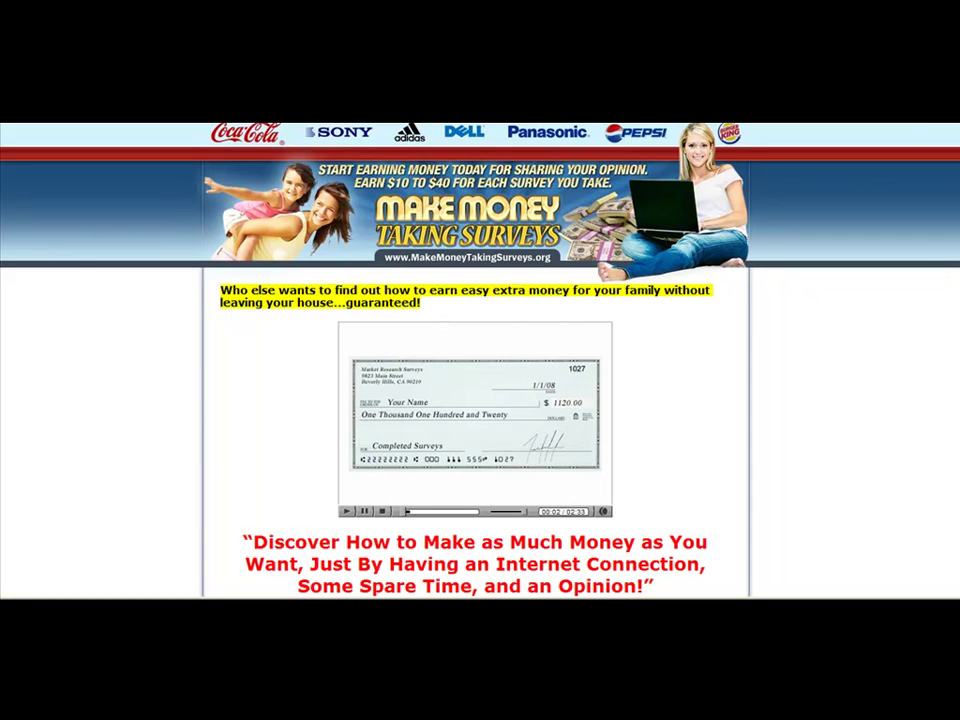
- Leave the affiliate sales page, return to the live site and scroll down
key(alt+Left)
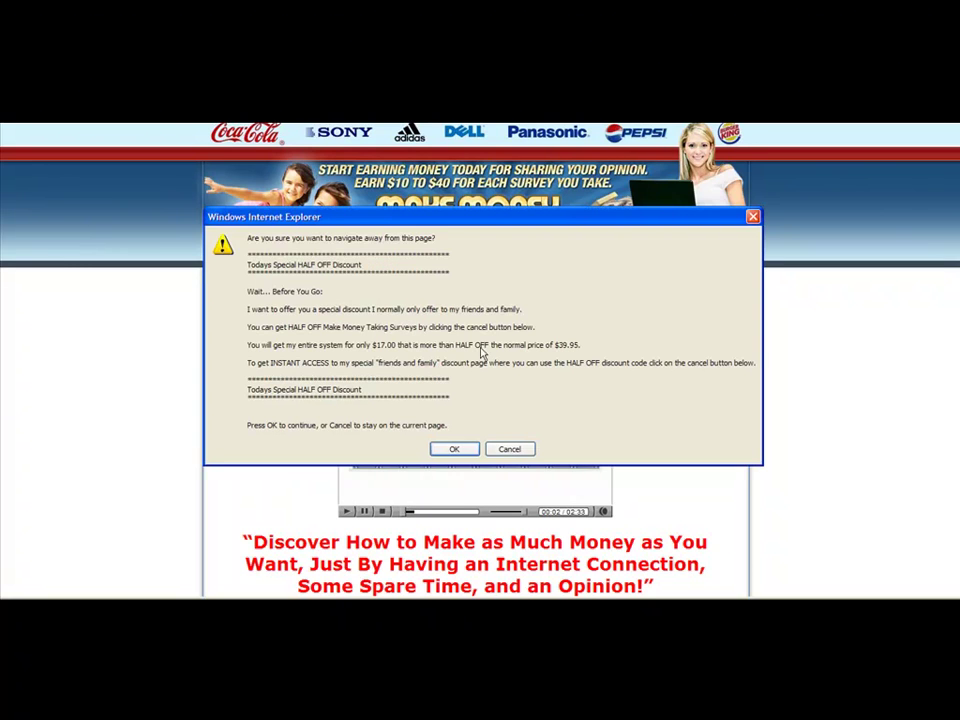
click(454, 449)
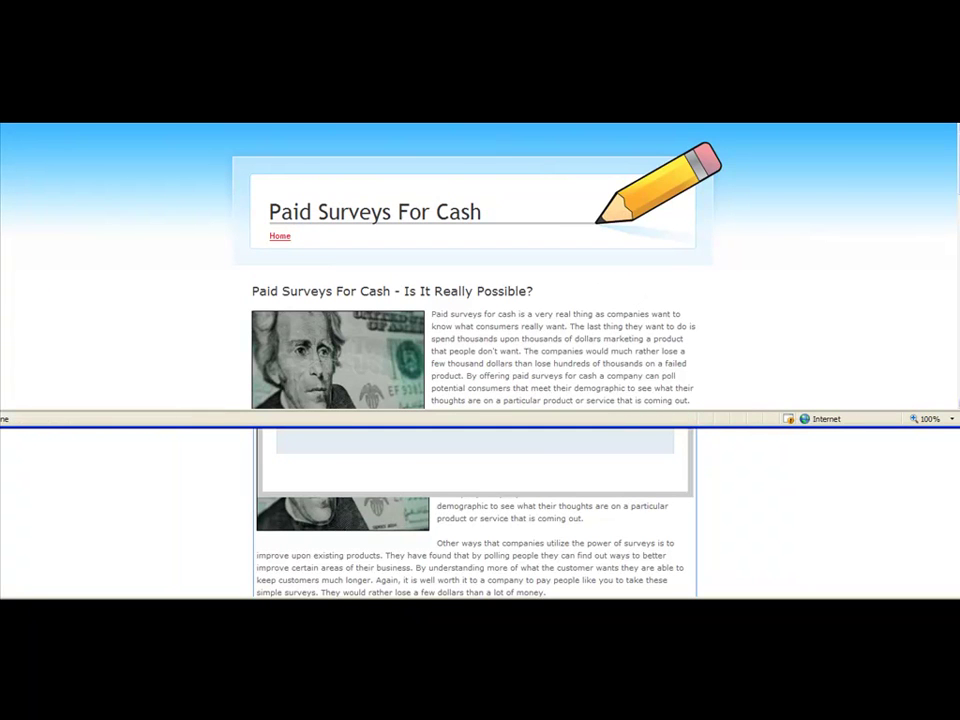
scroll(709, 309, down, 4)
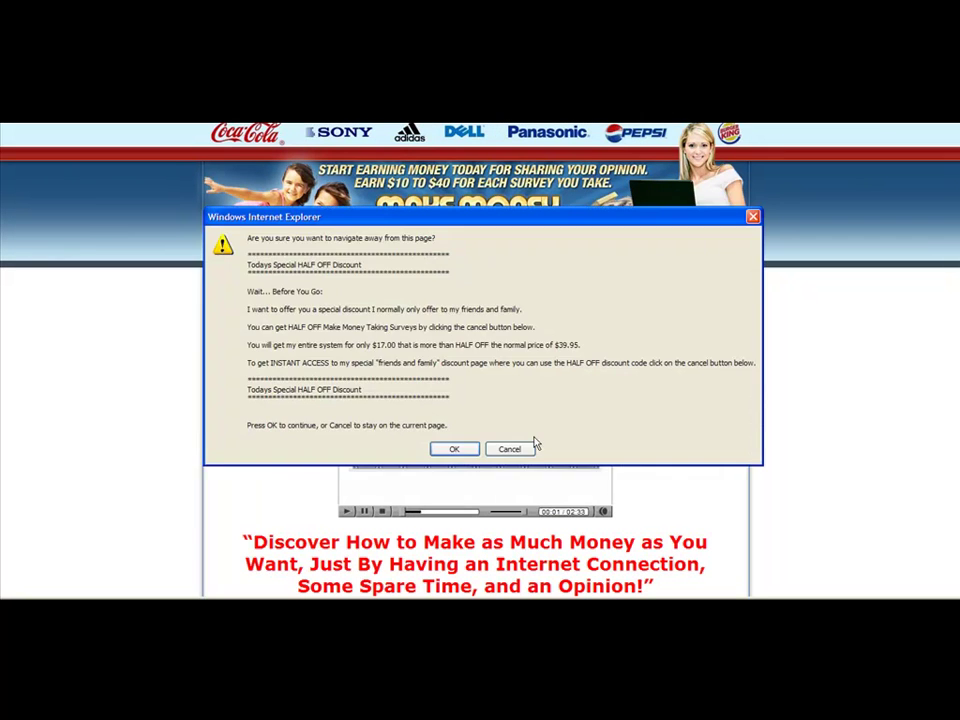
- Test the next affiliate link, which hits a PinURL not-found page, and go back
click(455, 449)
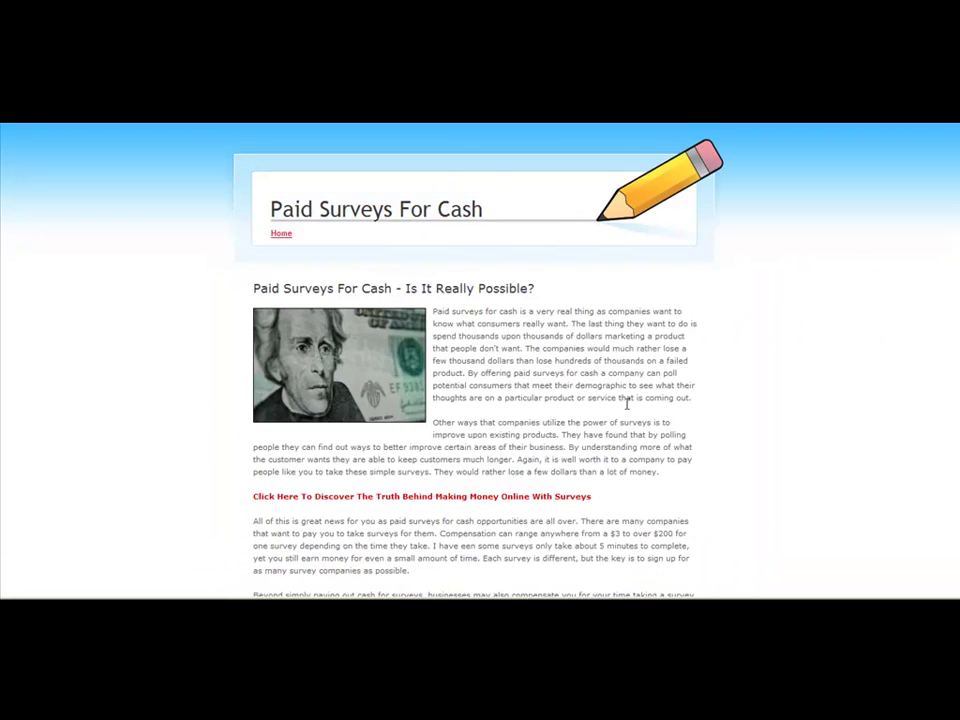
scroll(627, 403, down, 15)
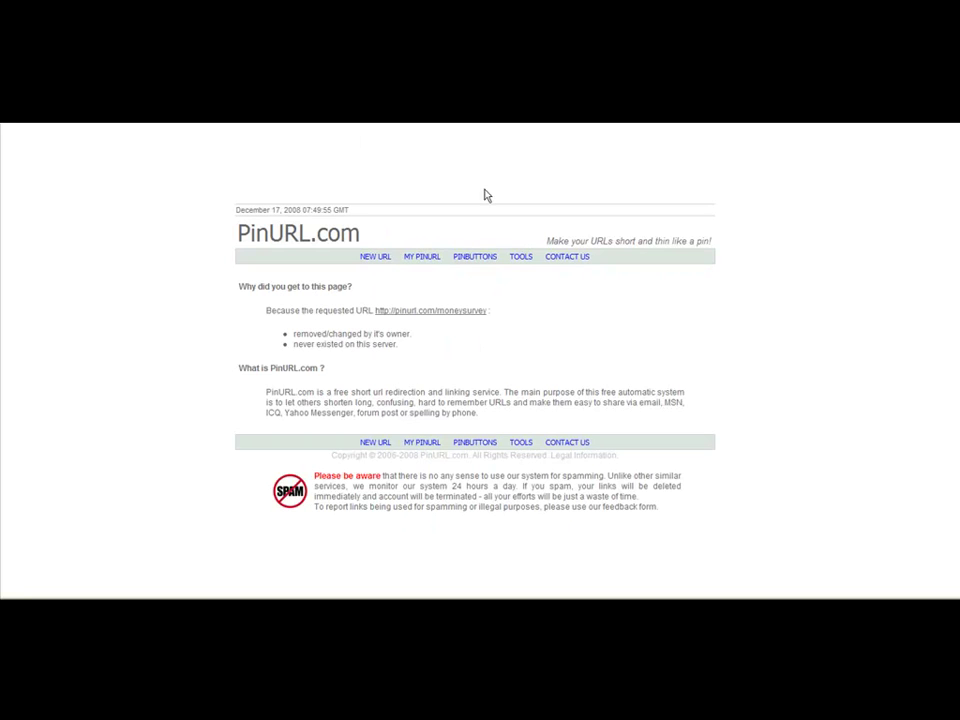
key(alt+Left)
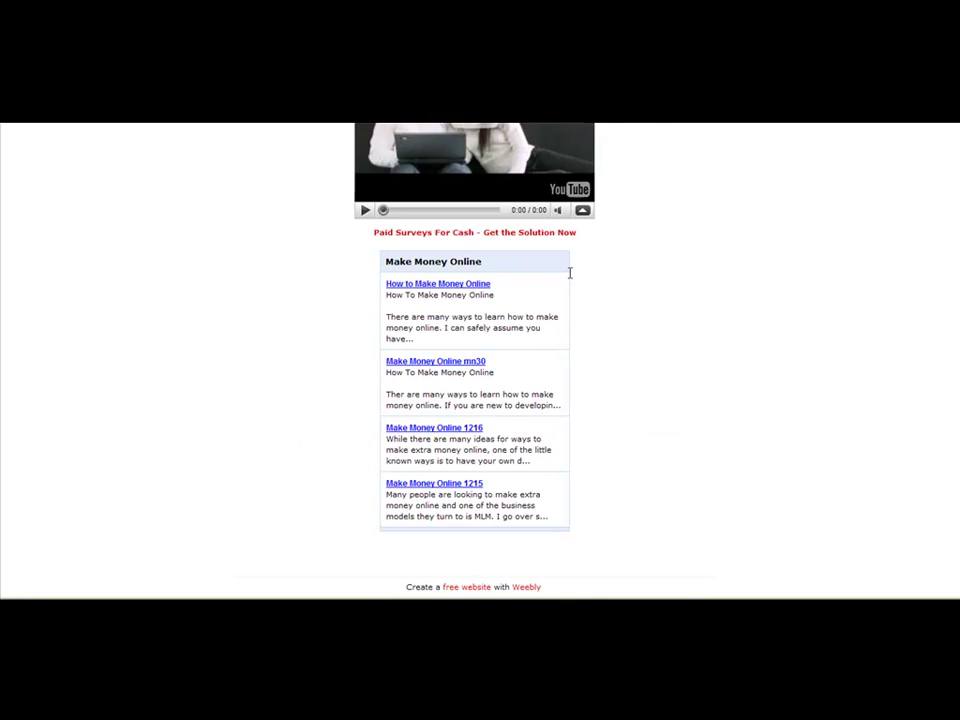
scroll(572, 272, up, 10)
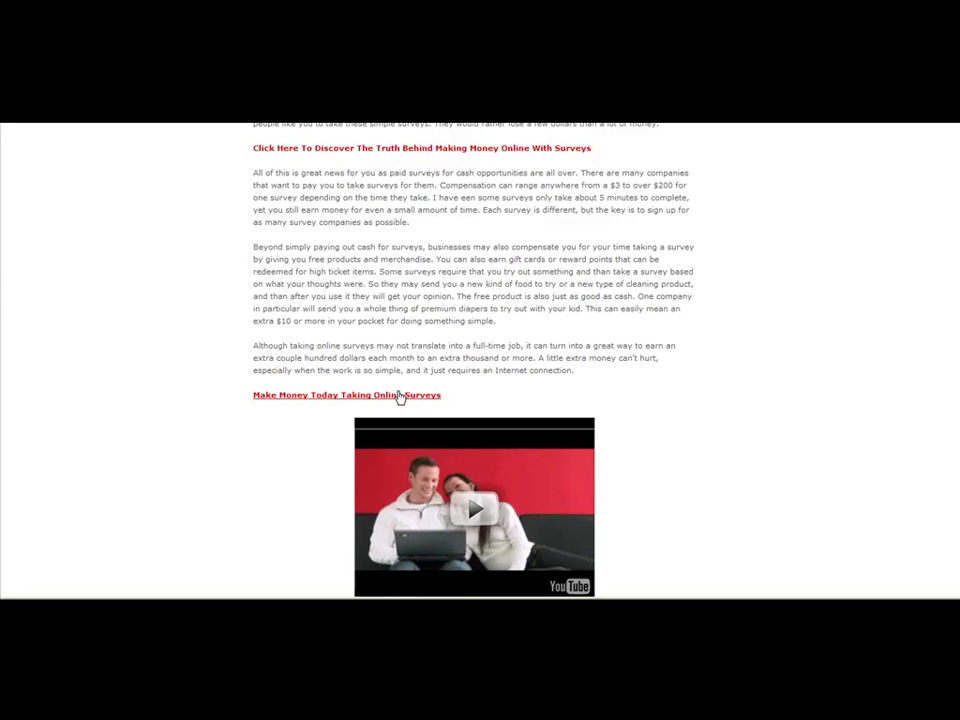
scroll(399, 397, down, 3)
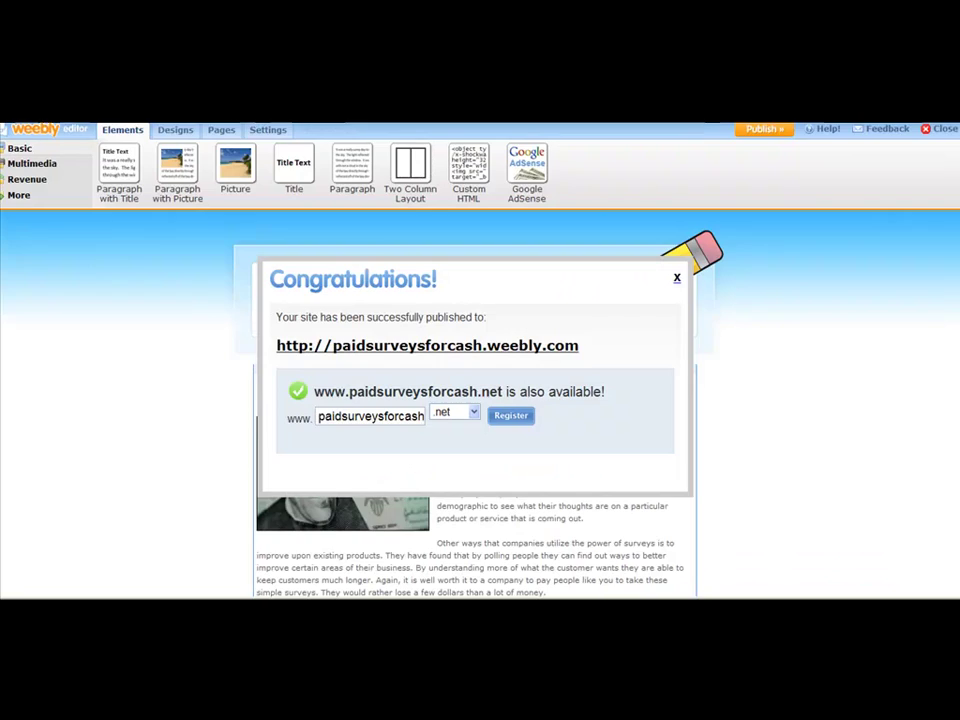
- Close the Congratulations box and select the 'Get the Solution Now' text
click(676, 278)
scroll(506, 386, down, 8)
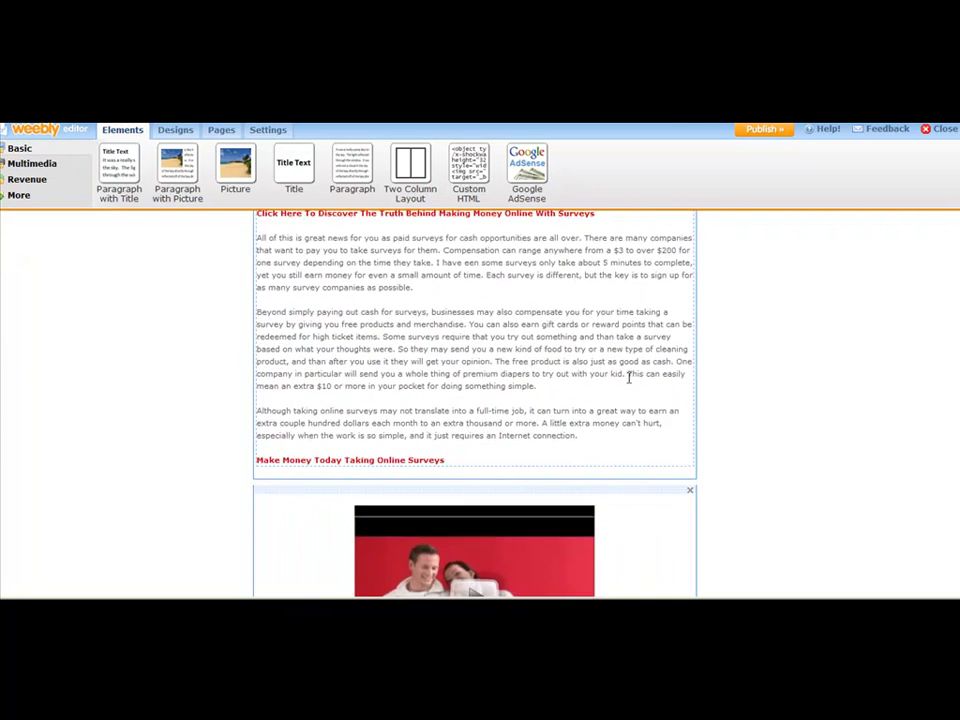
scroll(507, 390, down, 6)
scroll(506, 381, up, 1)
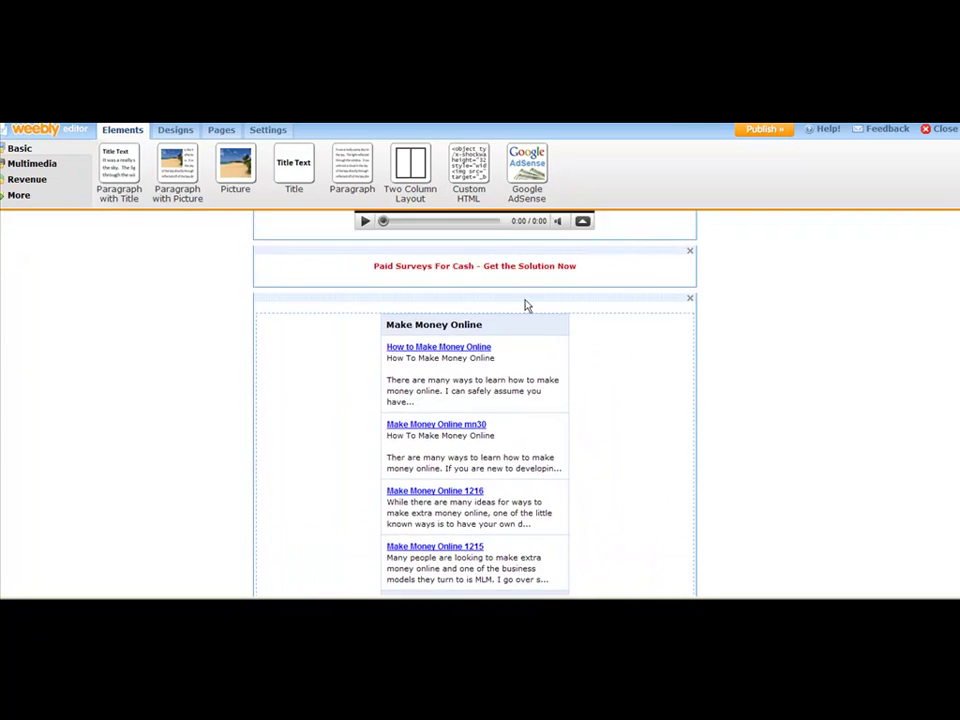
click(593, 266)
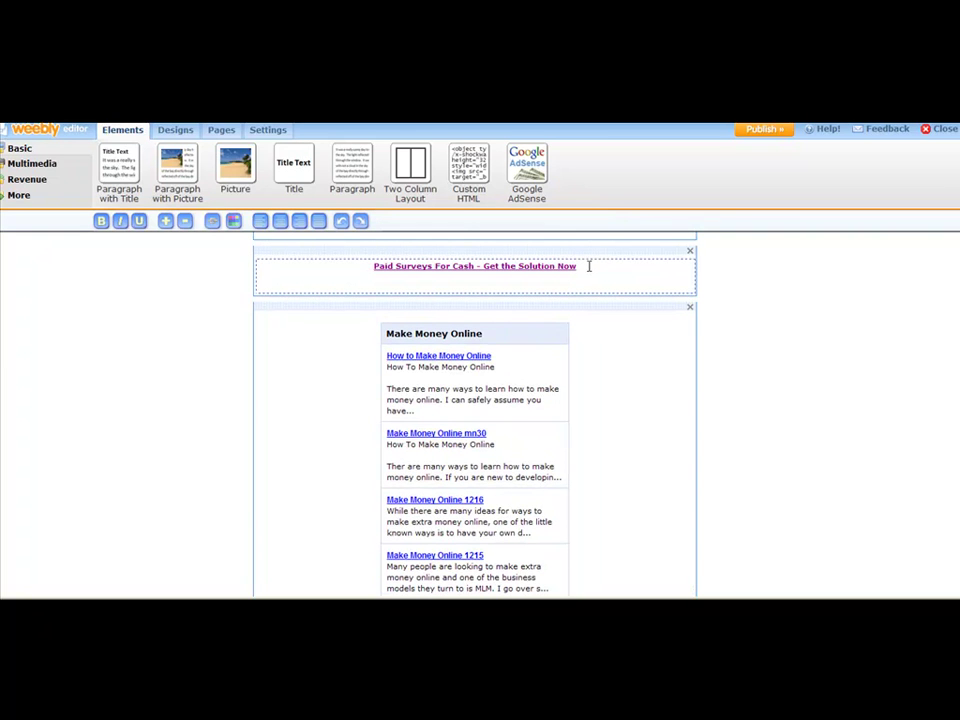
drag(589, 266, 376, 268)
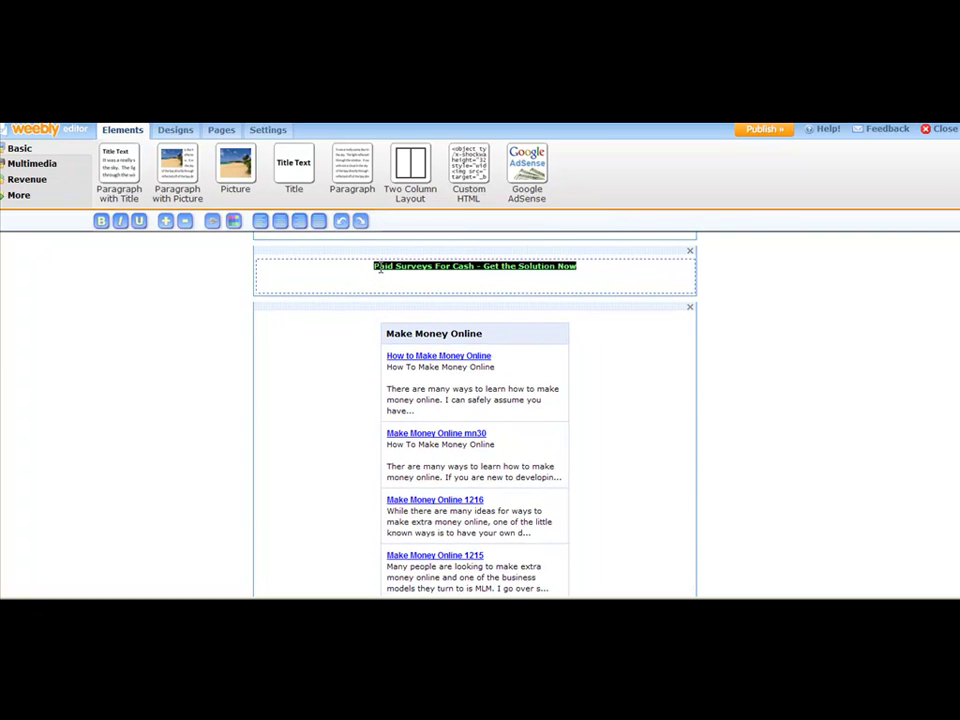
- Link the selected text to the website pinurl.com/surveymoney, replacing the old address
click(213, 222)
click(362, 356)
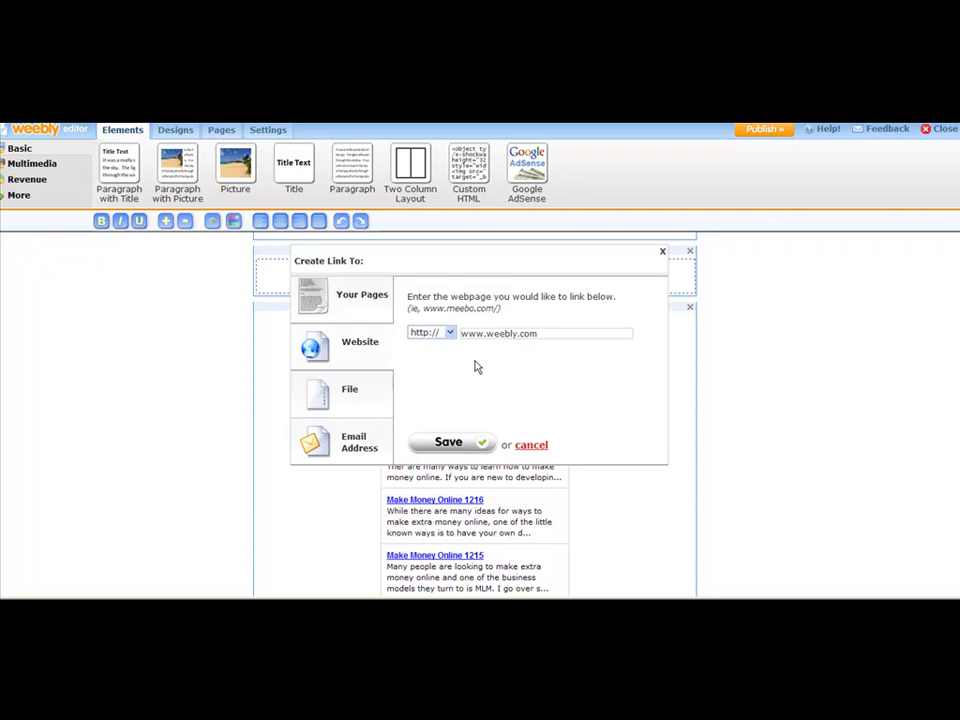
drag(544, 334, 377, 339)
text(pinurl.com/surveymo)
key(BackSpace)
text(money)
click(448, 442)
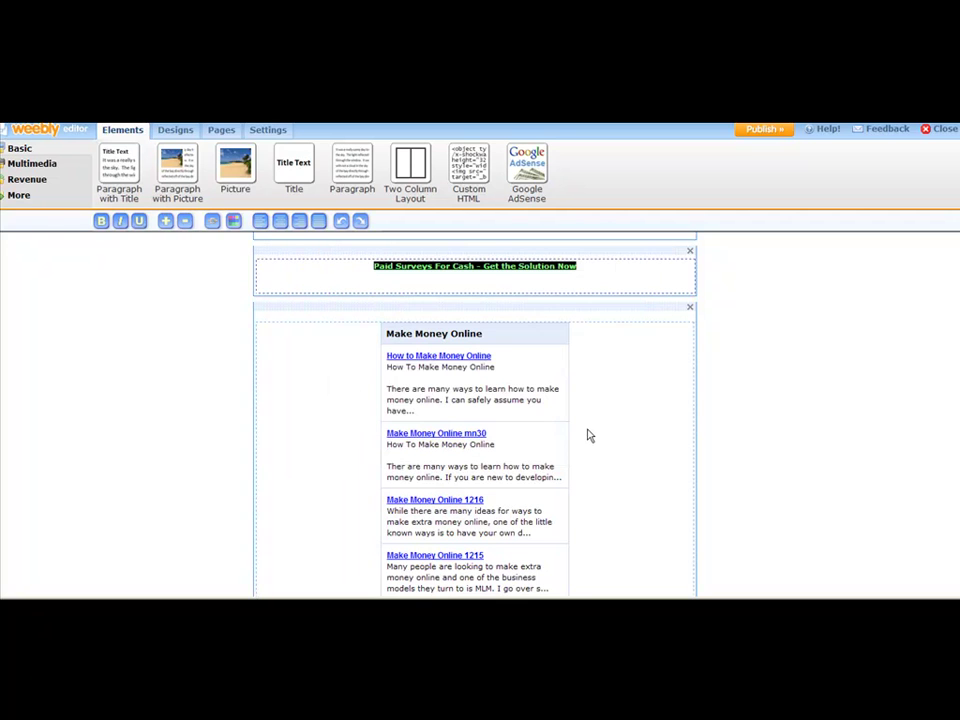
click(759, 295)
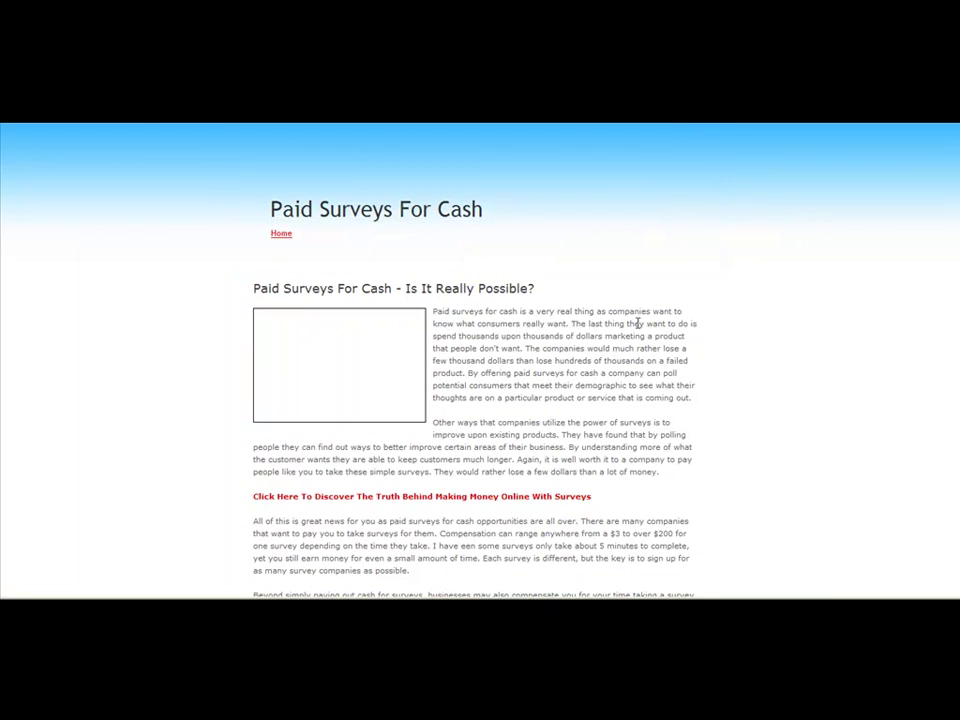
- Scroll down through the live page's surveys article and video
scroll(636, 306, down, 5)
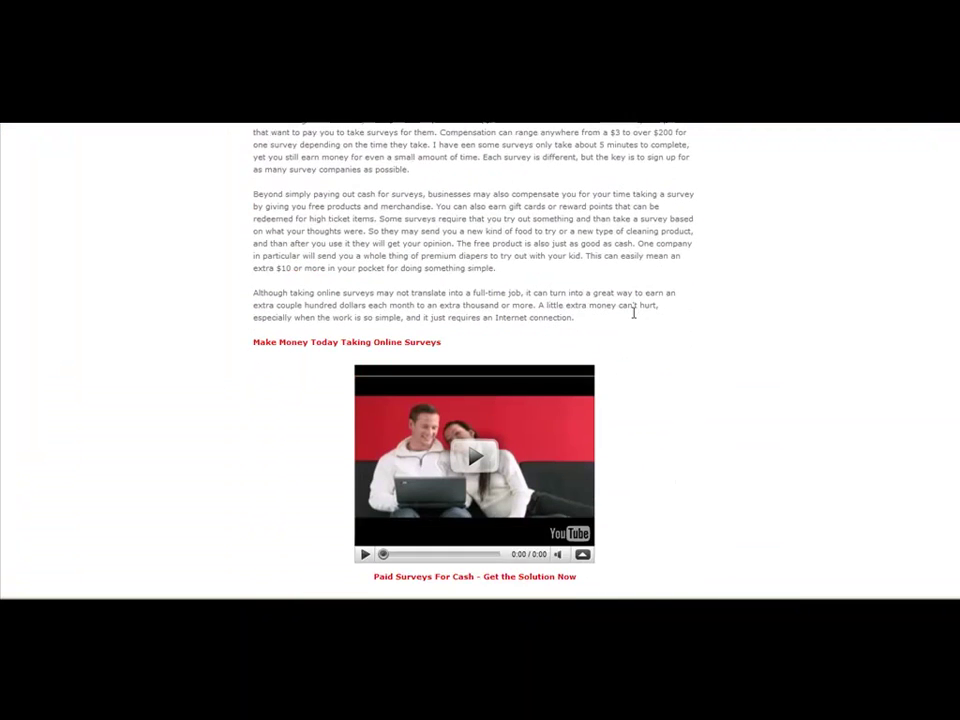
scroll(631, 295, down, 2)
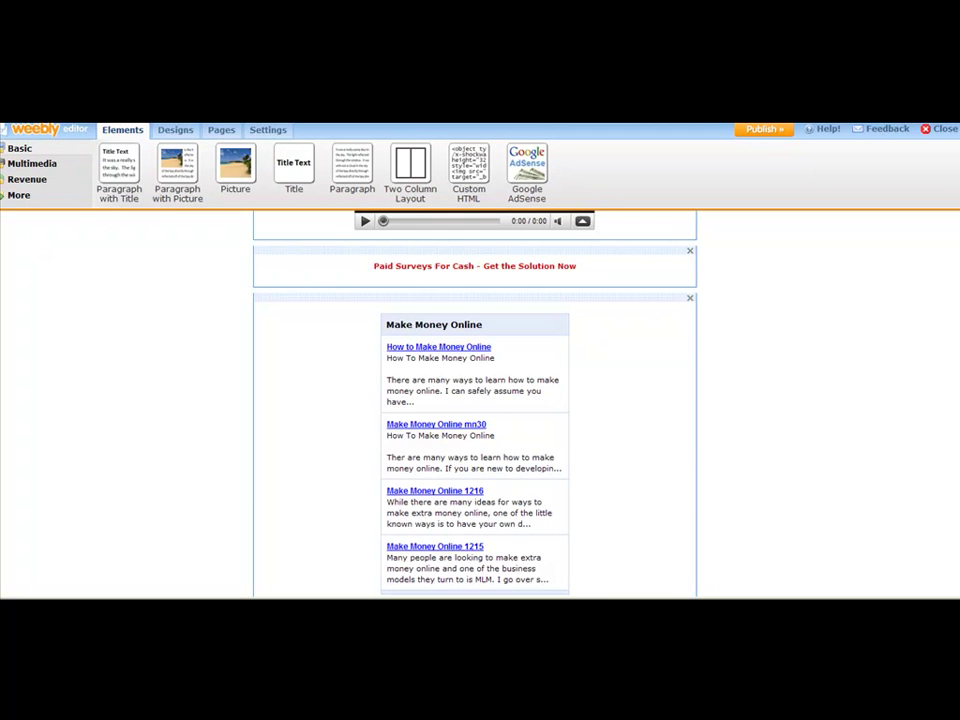
- Scroll back up to the top of the Paid Surveys For Cash page
scroll(957, 326, up, 10)
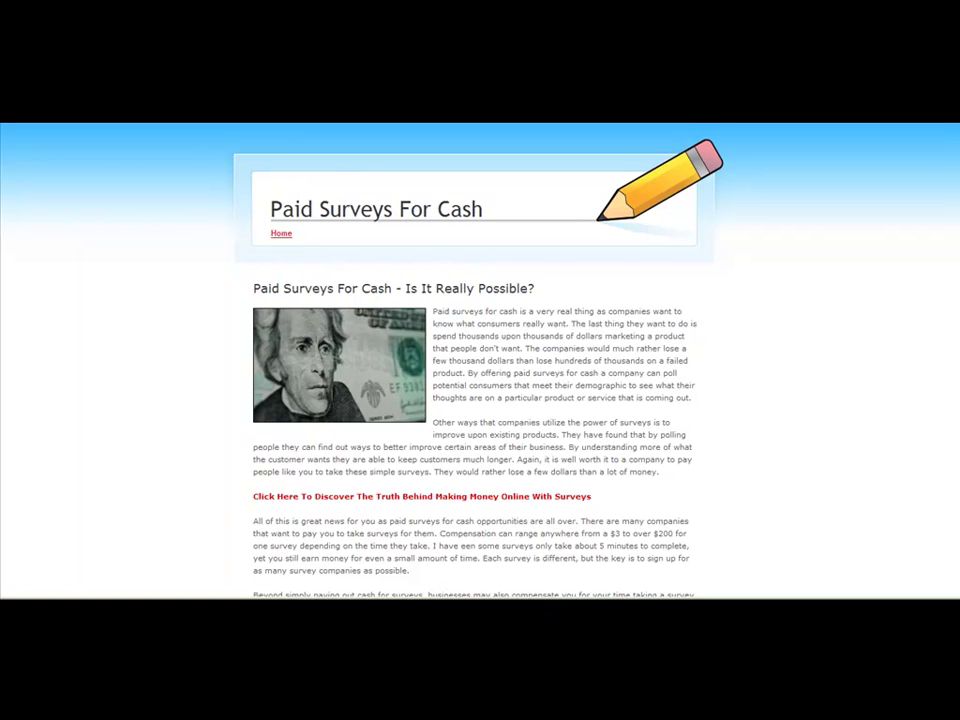
- Follow the 'Get the Solution Now' link to Make Money Taking Surveys, then return to the live page
scroll(480, 360, down, 5)
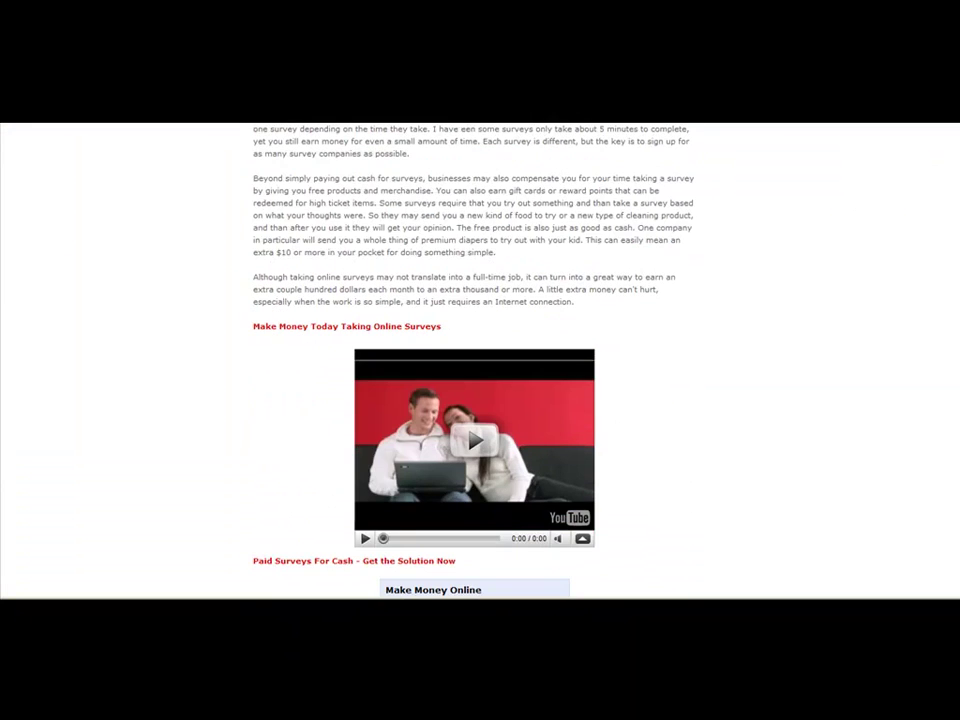
scroll(604, 538, down, 3)
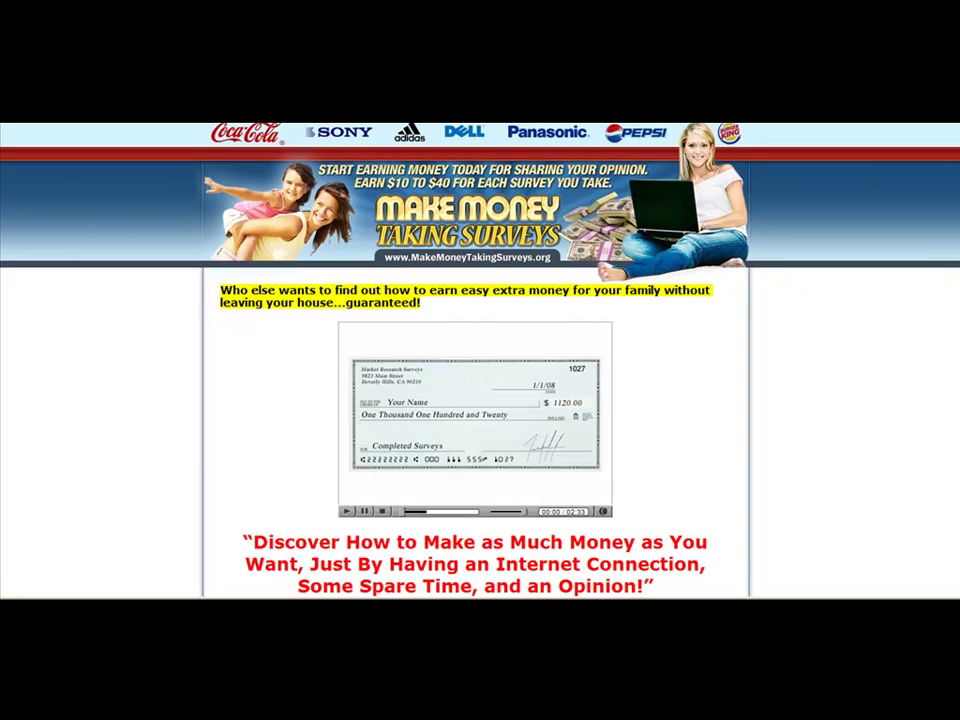
click(457, 450)
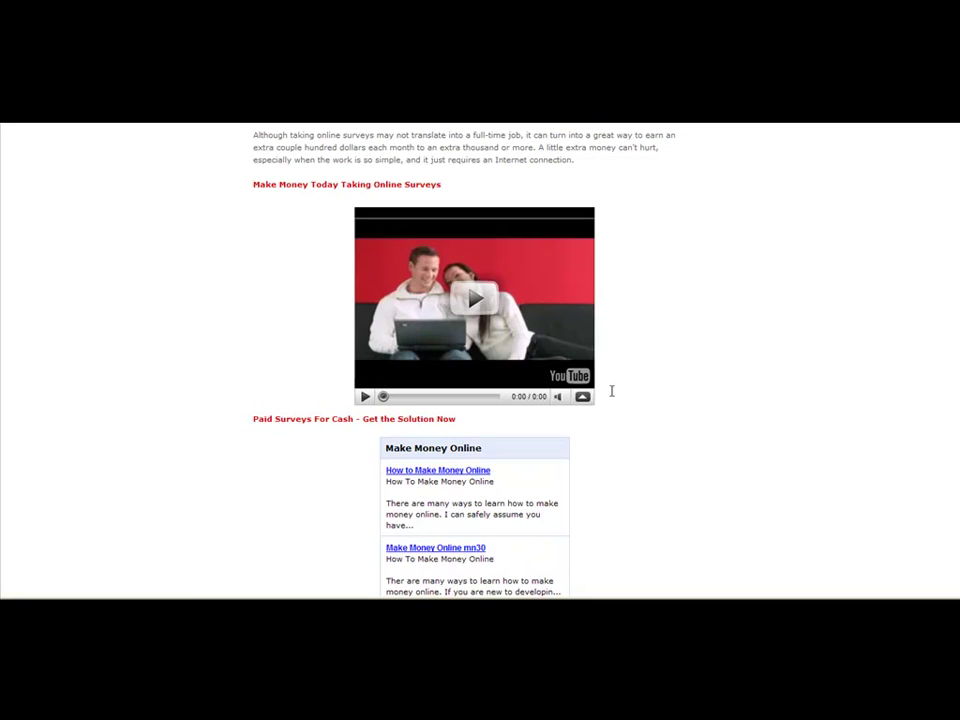
scroll(616, 386, up, 10)
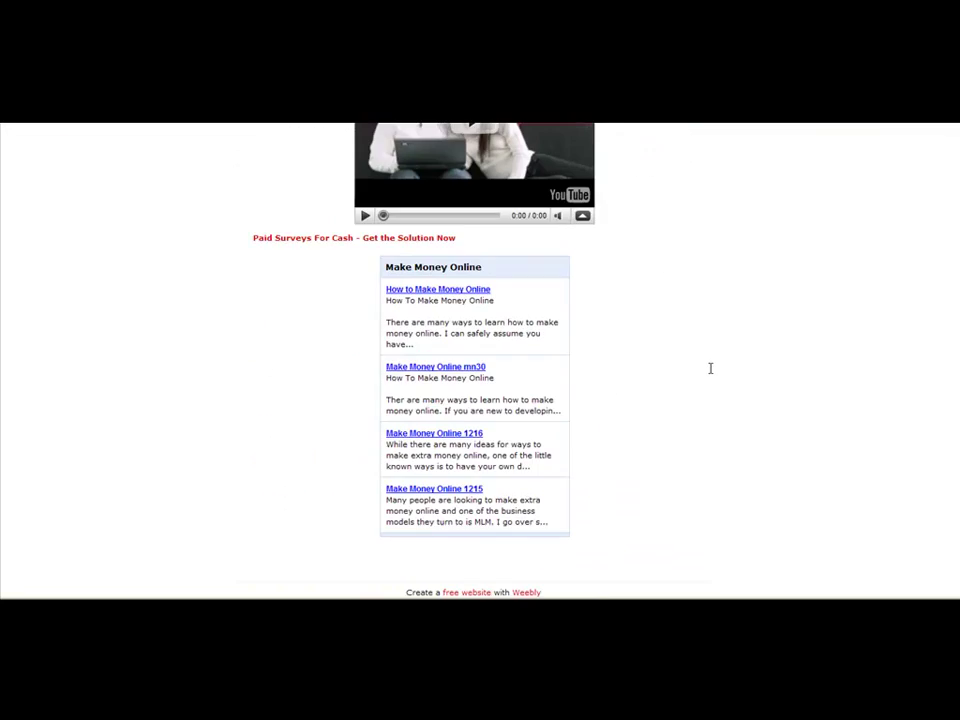
scroll(714, 372, up, 4)
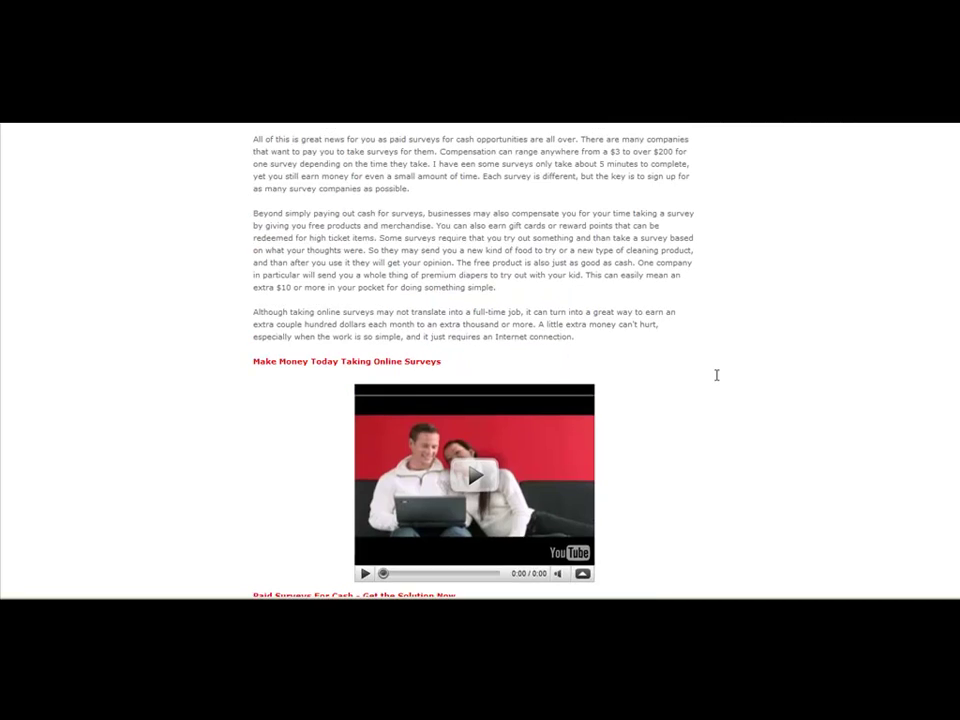
scroll(717, 375, down, 2)
scroll(718, 371, up, 6)
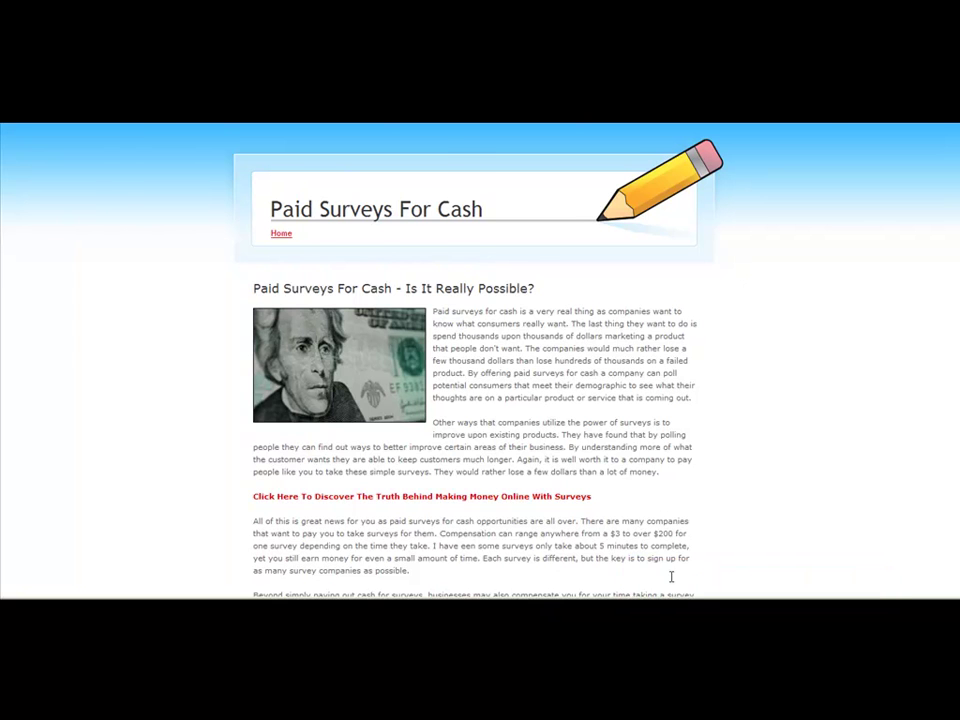
- Close the Congratulations box confirming publication at paidsurveysforcash.weebly.com
click(677, 278)
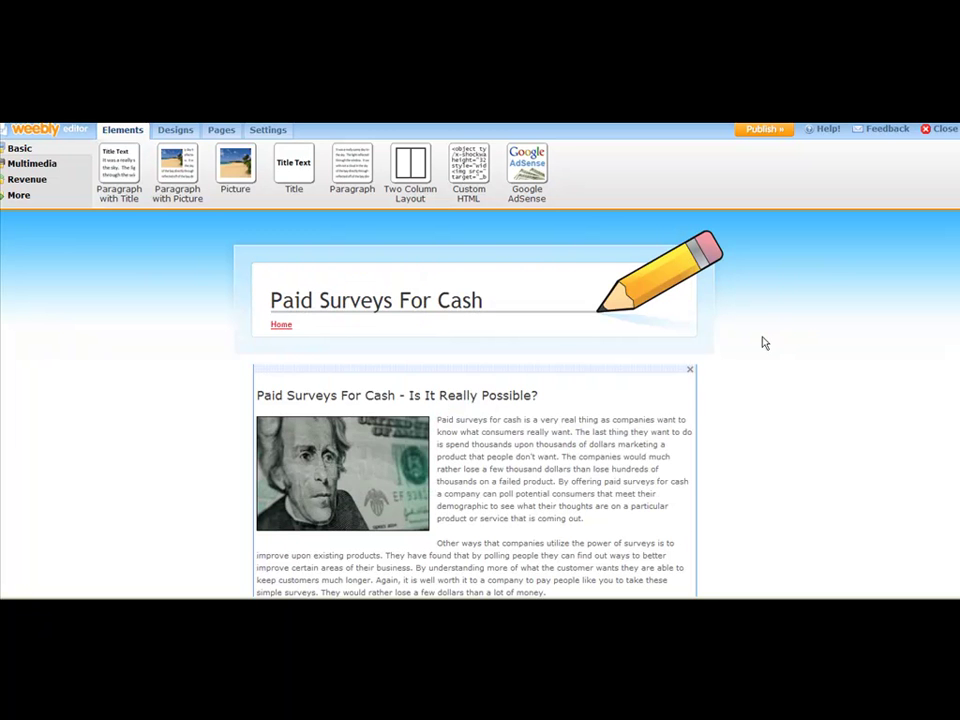